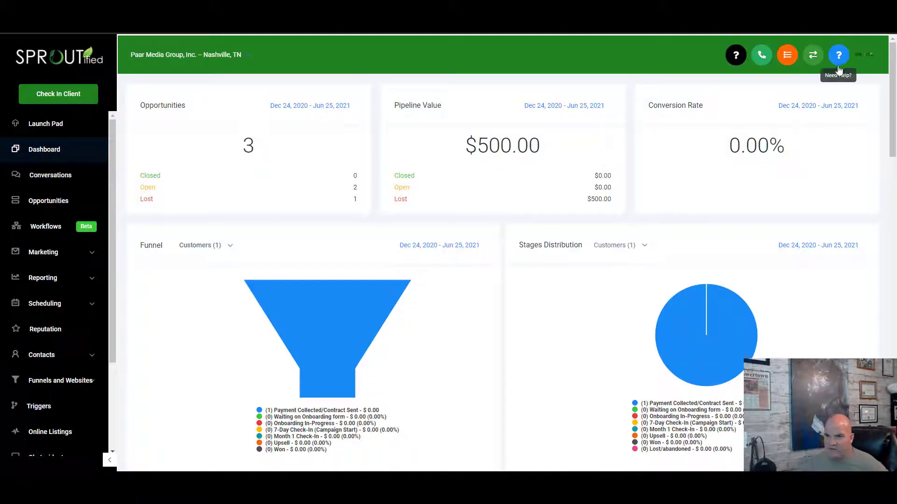
Go to the agency's accounts list and switch back into the Paar Media Group account
left_click(816, 60)
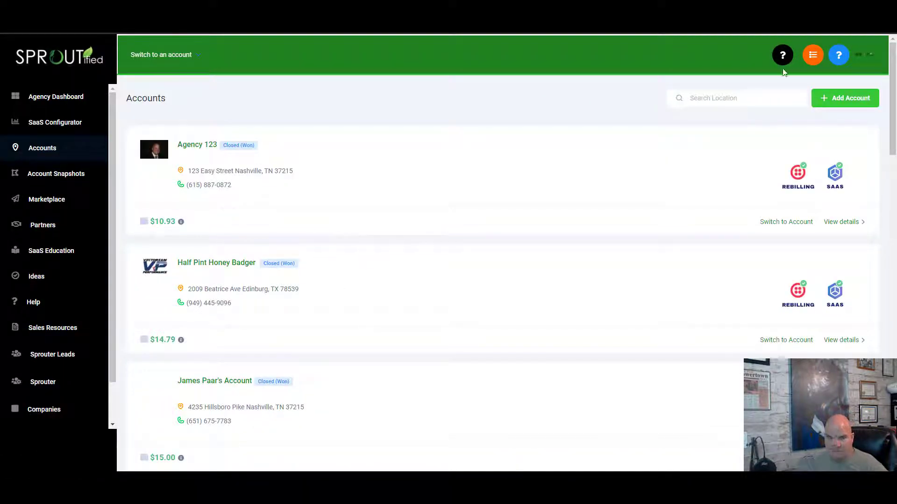
left_click(178, 62)
left_click(189, 308)
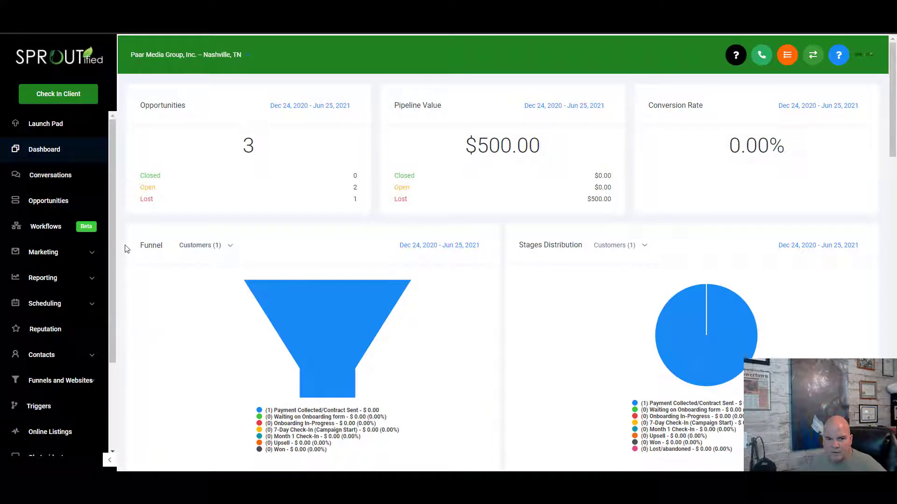
left_click(108, 226)
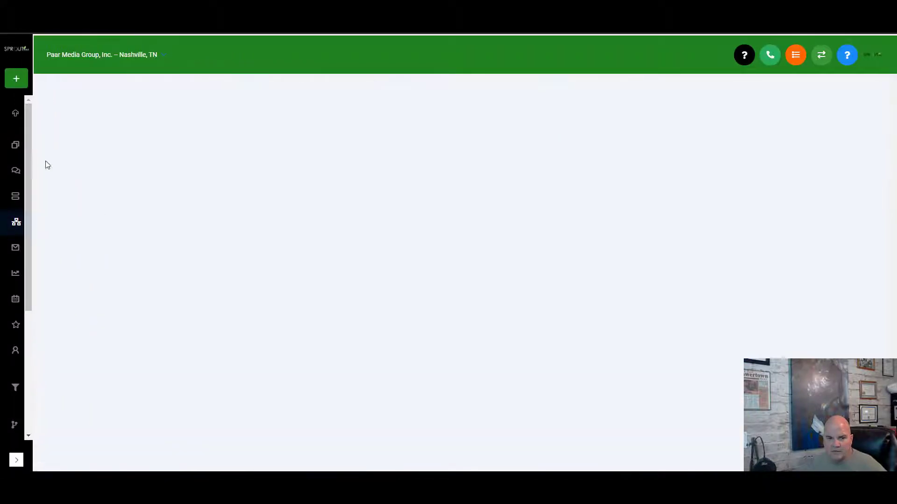
left_click(15, 79)
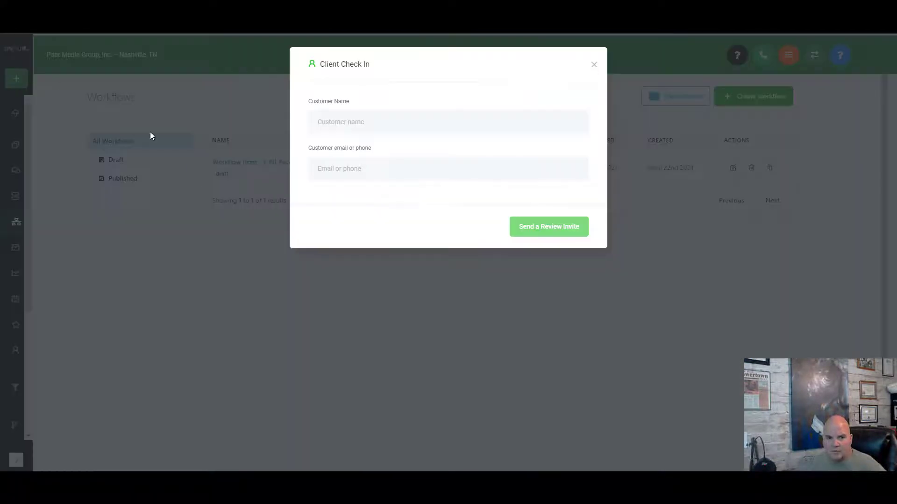
left_click(593, 65)
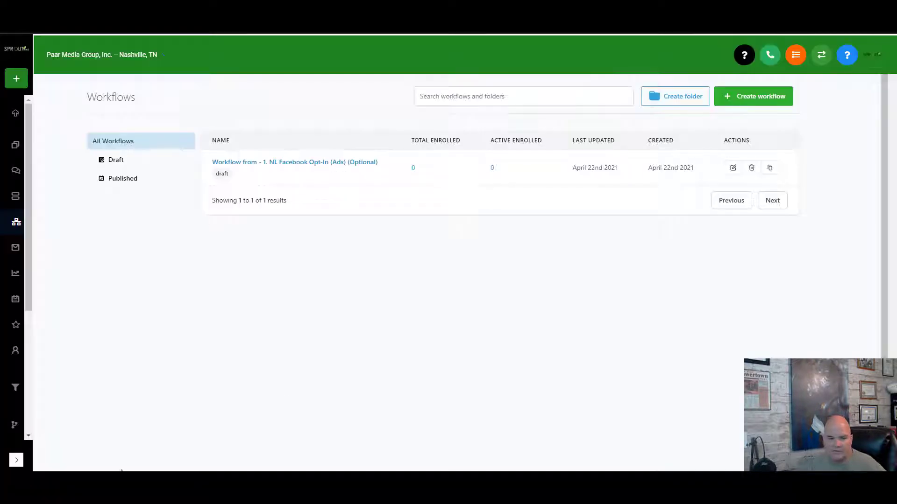
left_click(19, 461)
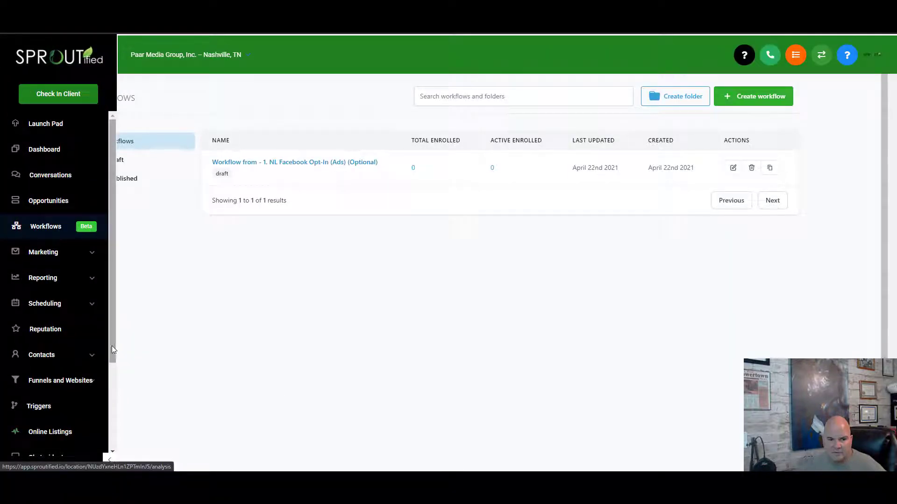
Open the Domains section of the account's settings
left_click_drag(112, 350, 80, 458)
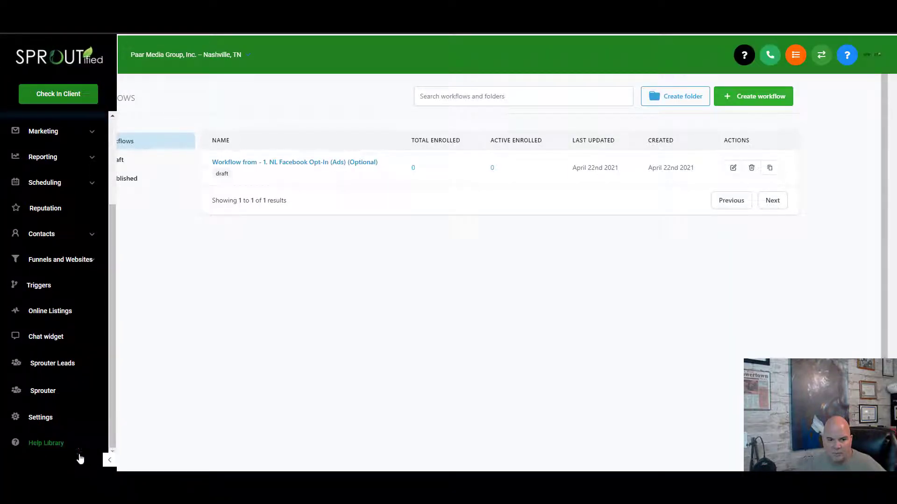
left_click(49, 419)
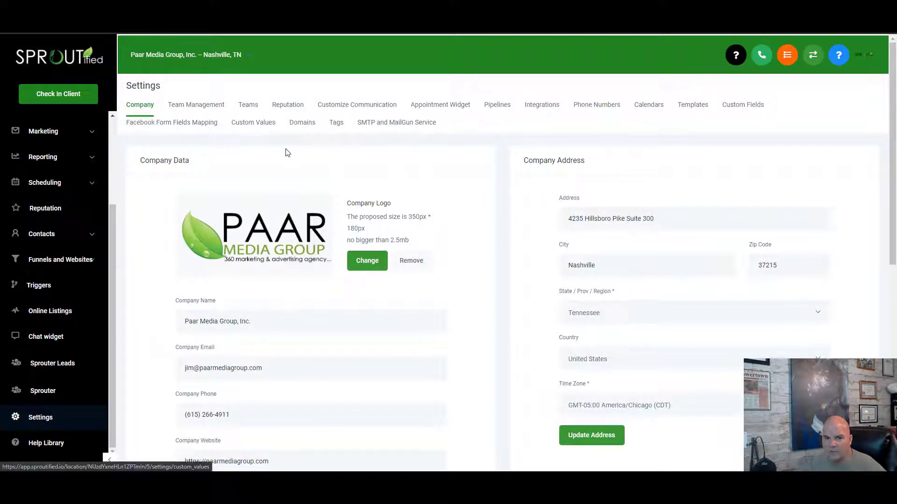
left_click(303, 131)
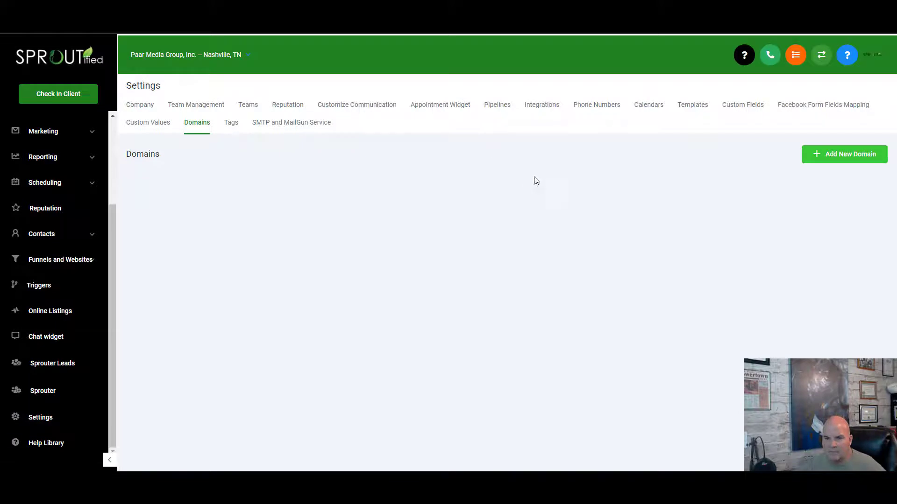
Try to add paarmedia.com as a new domain, and highlight the CNAME target flash.funnels.msgsndr.com in the note
left_click(854, 154)
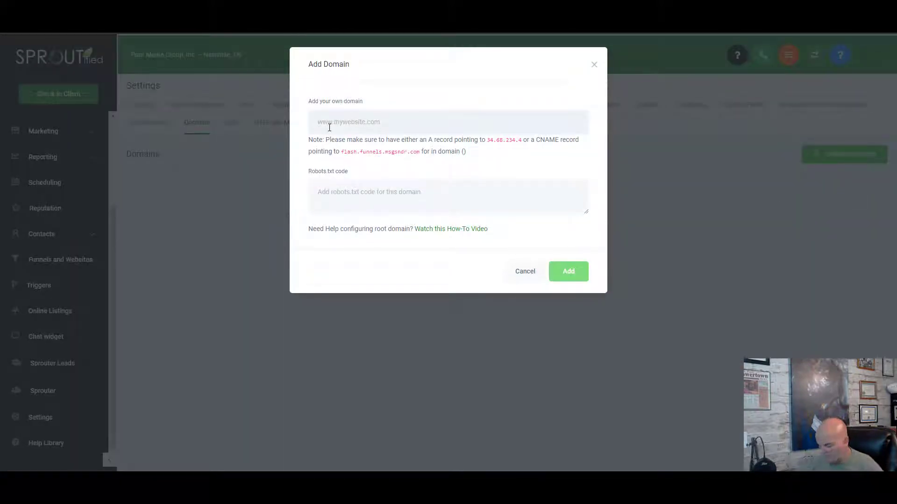
type("paar")
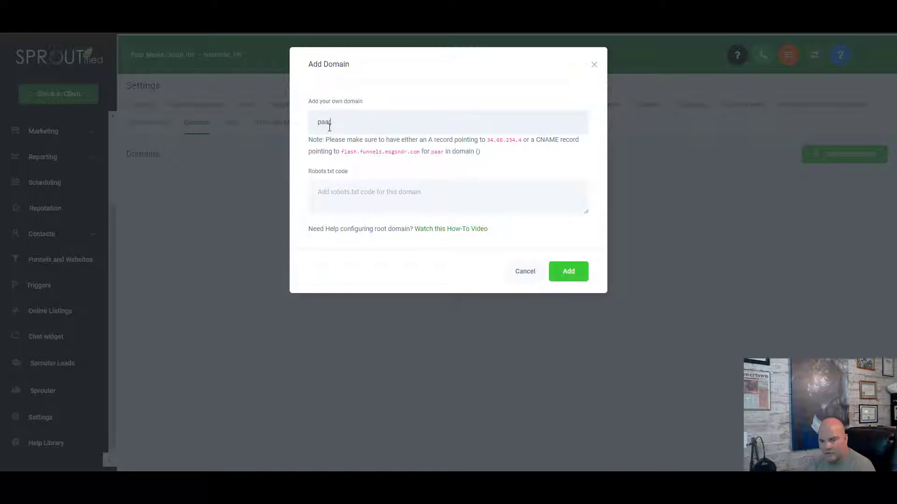
type("media.com")
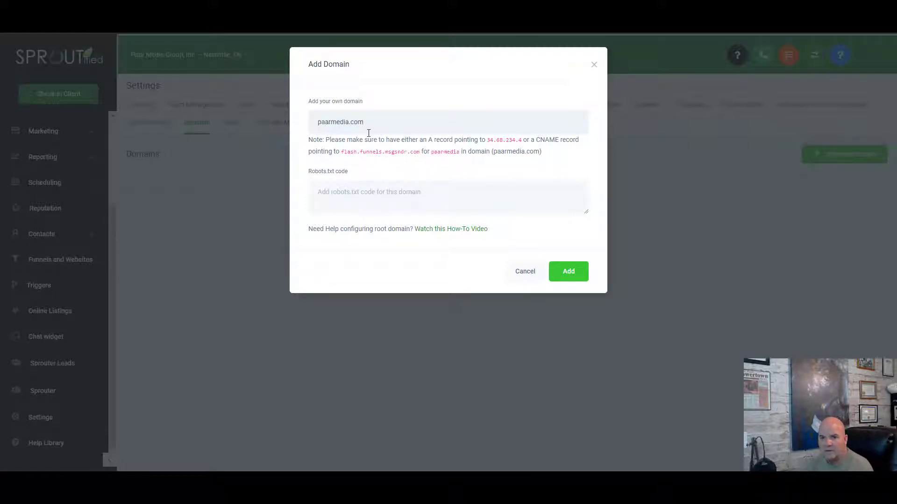
left_click(566, 274)
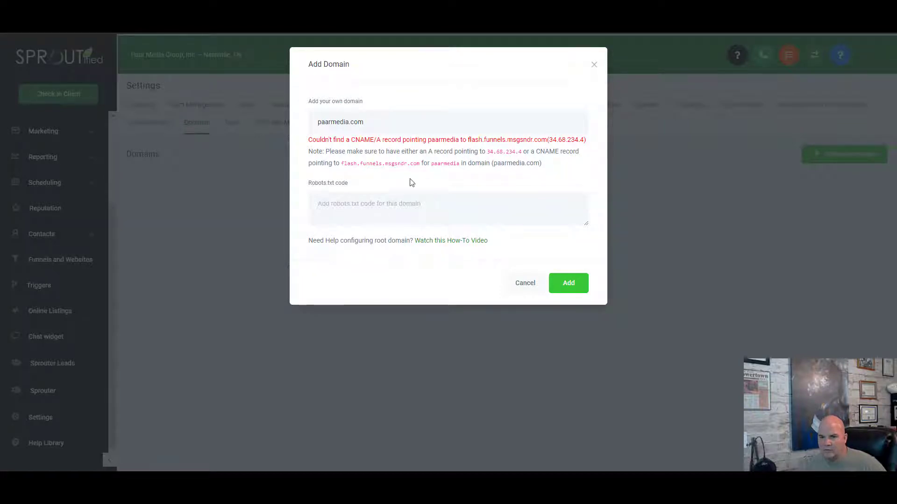
left_click_drag(420, 163, 344, 172)
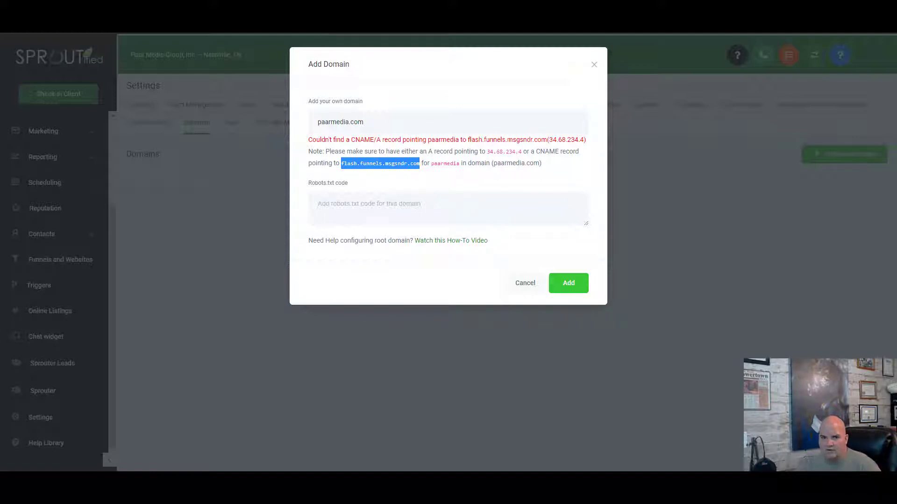
key("ctrl+Tab")
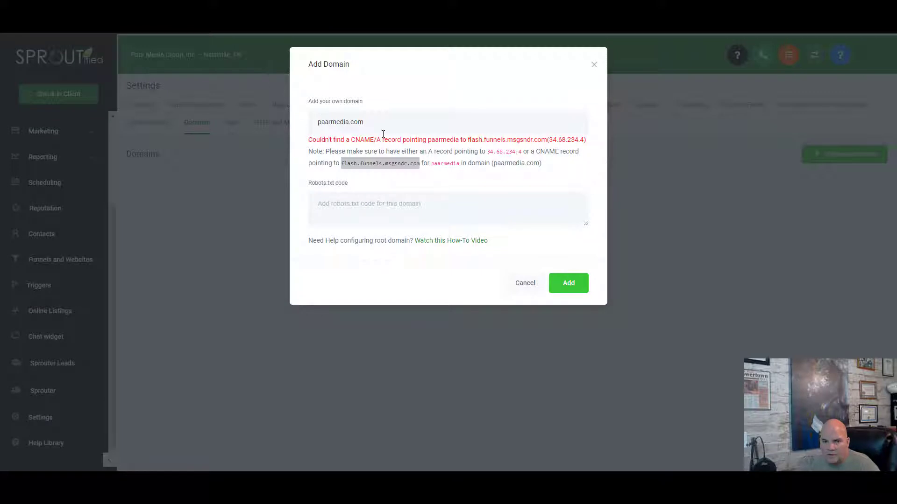
Prefix the domain entry with the funnels subdomain so it reads funnels.paarmedia.com
left_click_drag(366, 122, 315, 119)
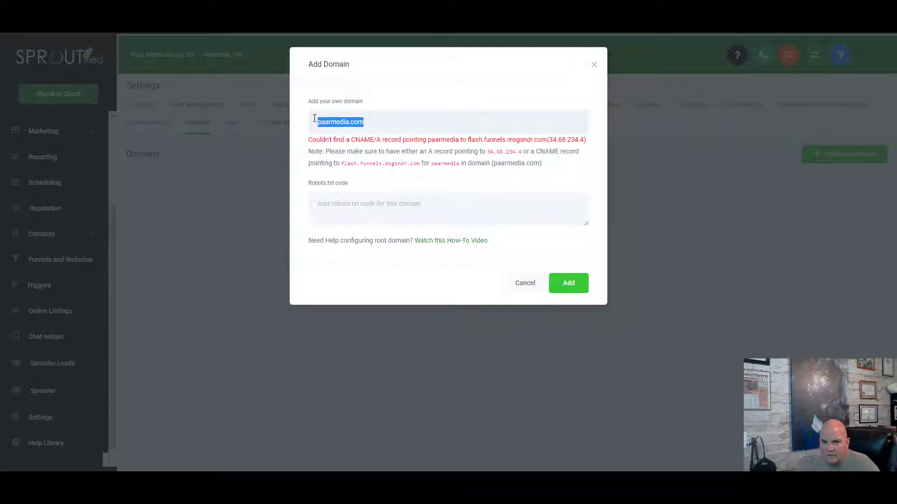
left_click(383, 117)
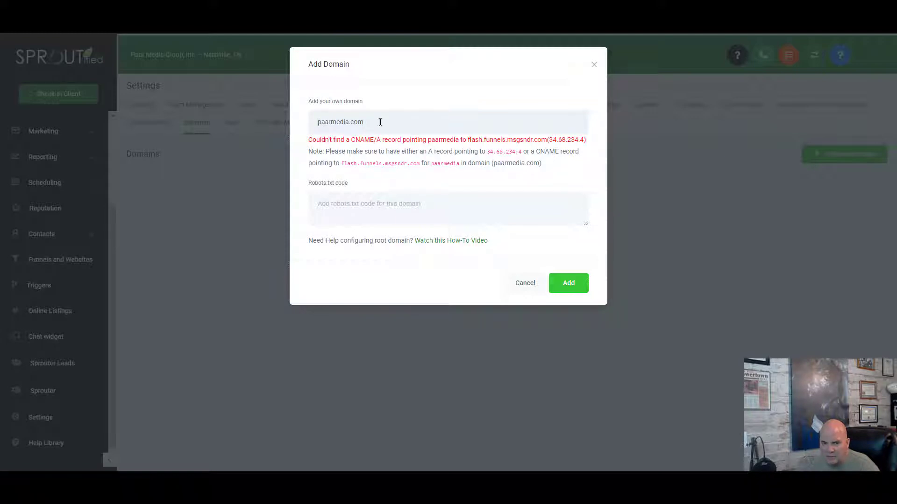
type("funn")
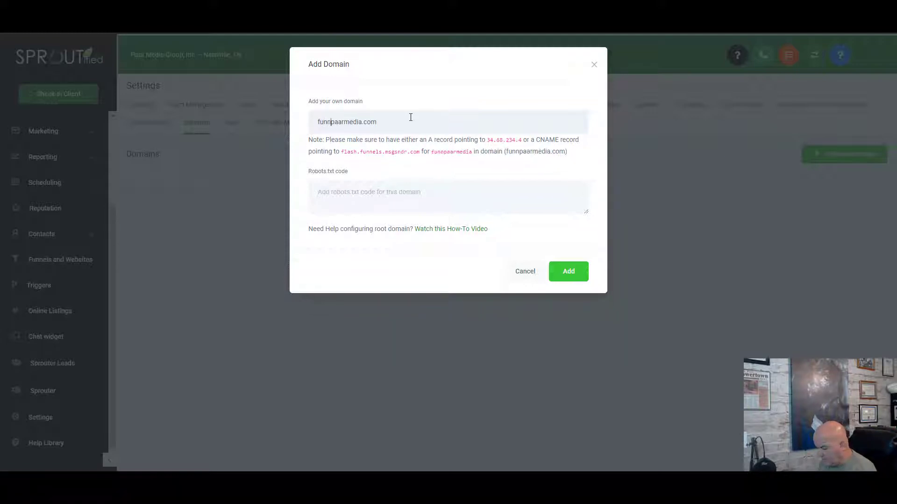
type("els.")
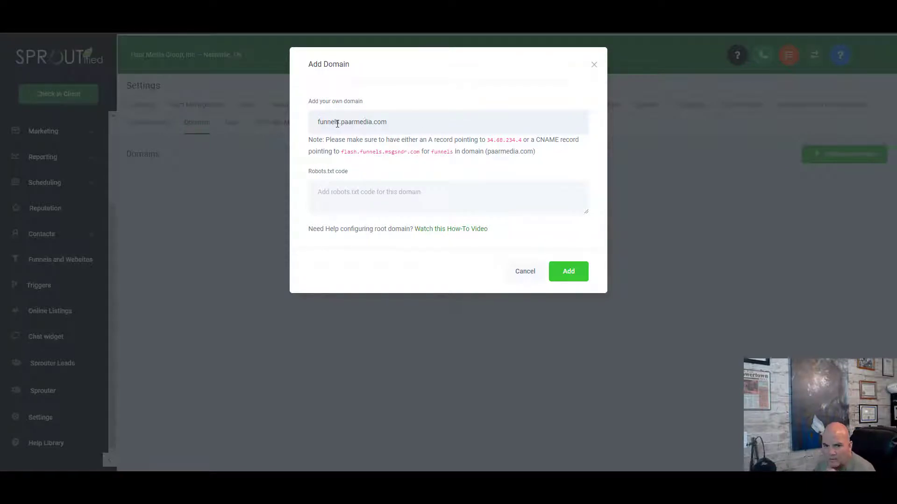
Try other subdomains in front of paarmedia.com, replacing the prefix with onboarding, demo and finally funnels
left_click_drag(340, 123, 318, 109)
type("onb")
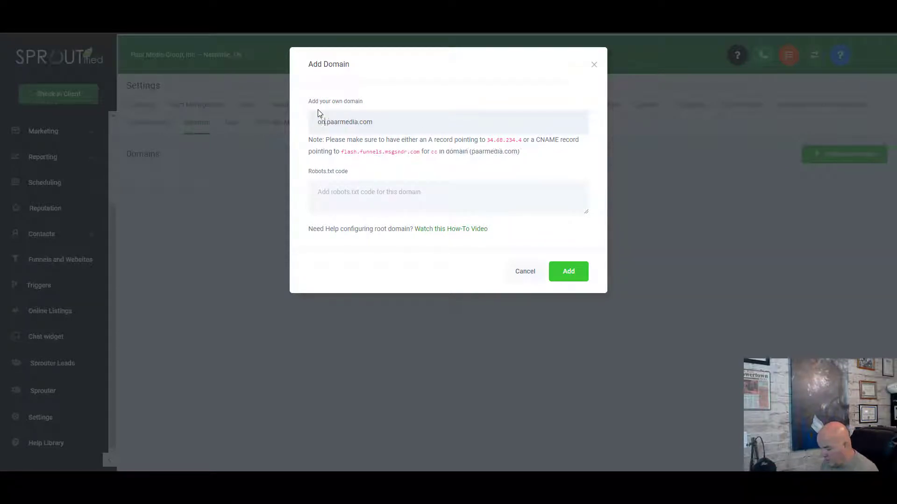
type("oarding")
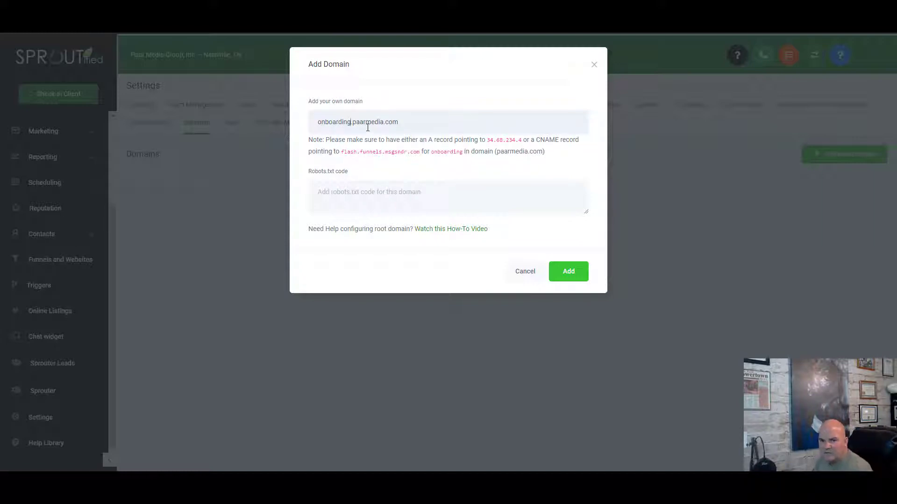
left_click_drag(350, 121, 319, 126)
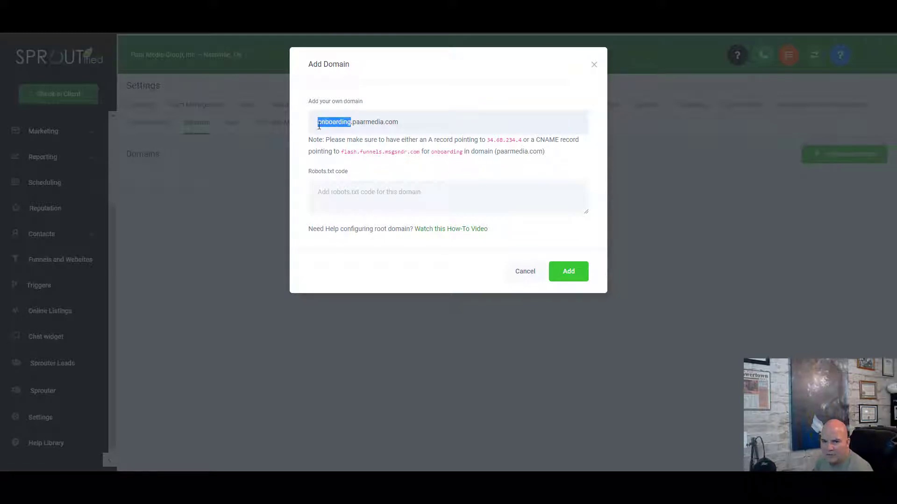
type("demo")
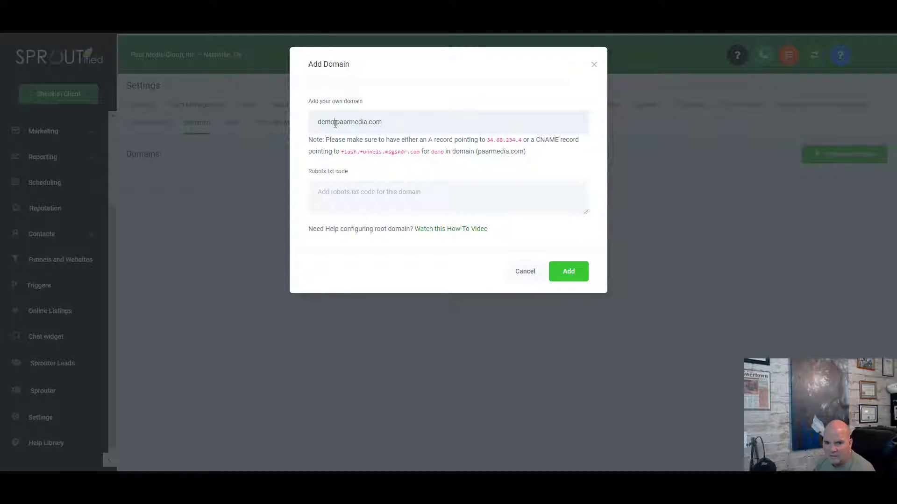
left_click_drag(335, 123, 314, 123)
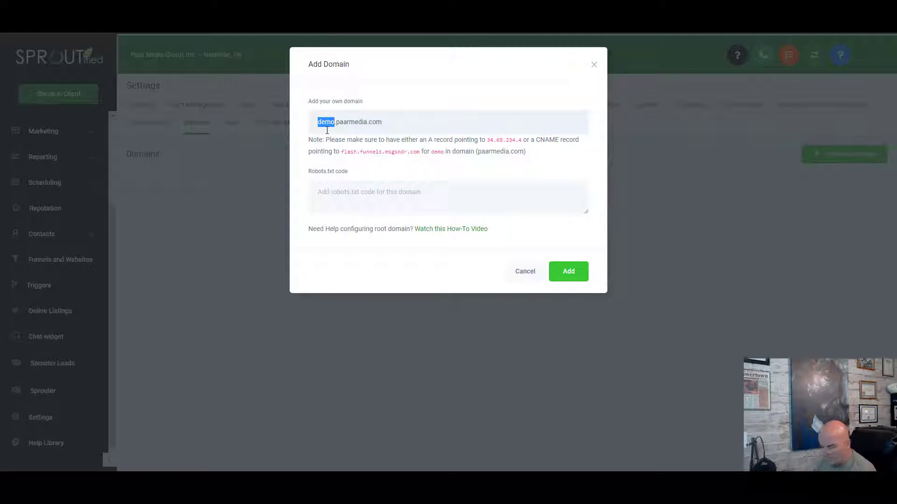
key("BackSpace")
type("funnels")
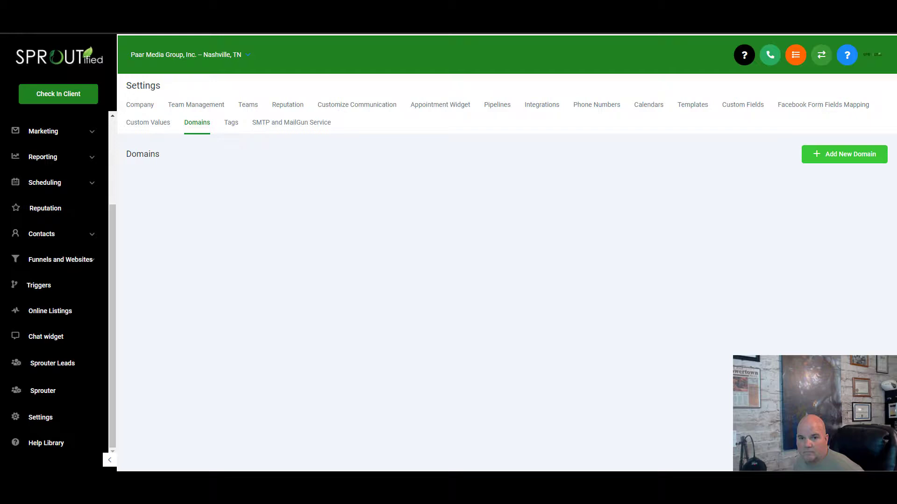
Enter paarmedia.com in a new domain entry and copy the A record address 34.68.234.4 from the note
left_click(823, 155)
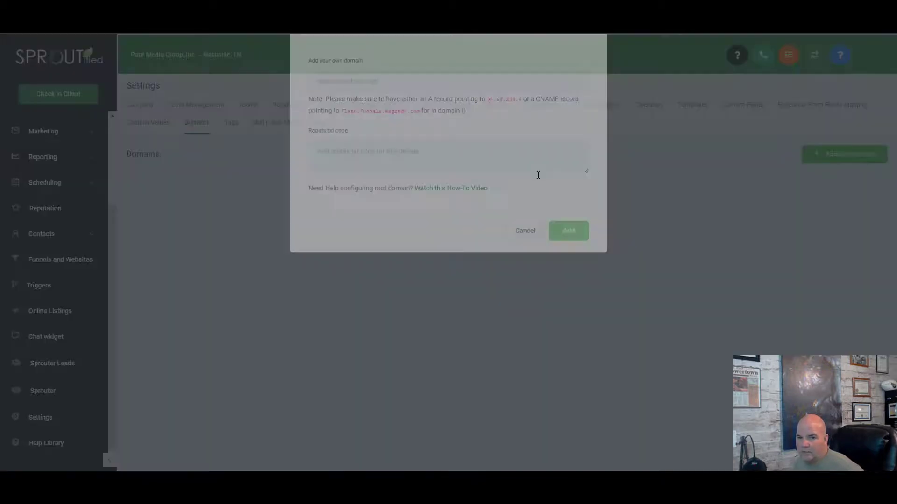
left_click(367, 119)
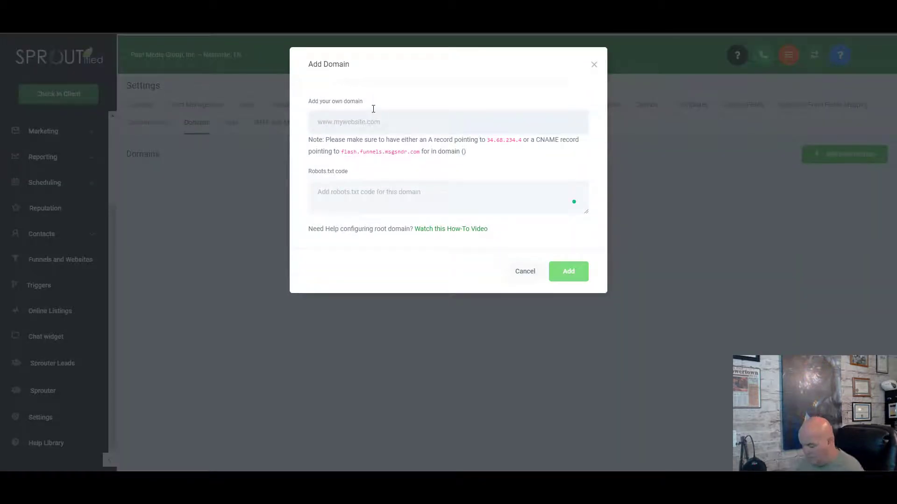
type("paarmedia")
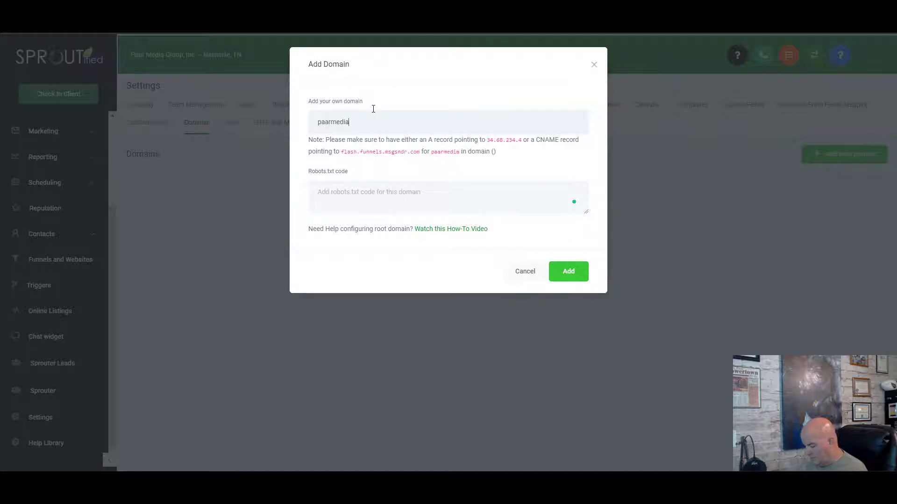
type(".com")
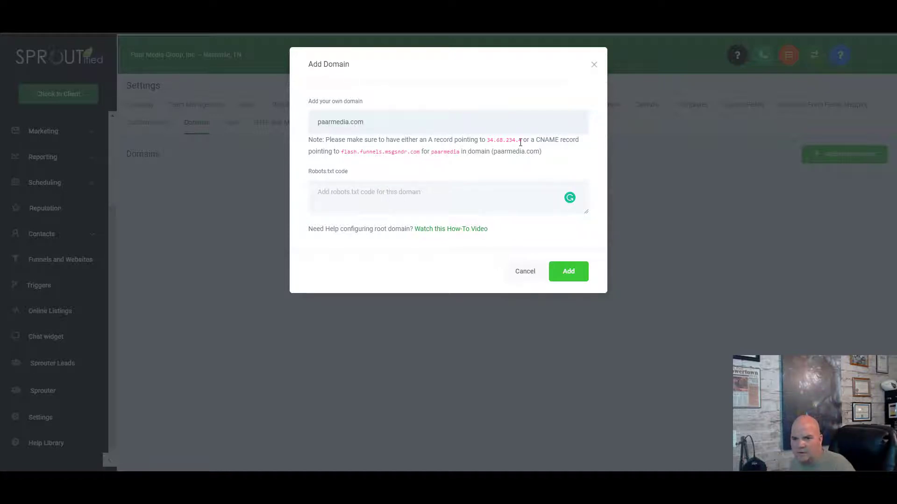
left_click_drag(520, 142, 487, 143)
key("ctrl+c")
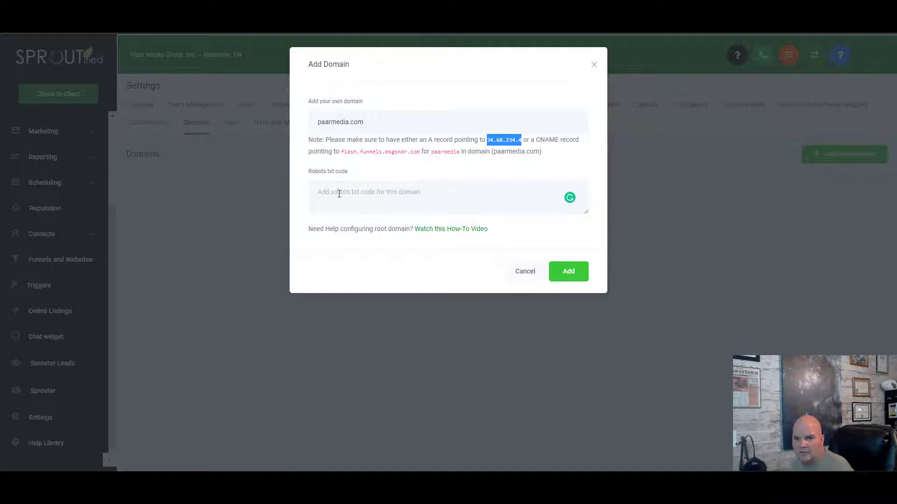
Examine the sample robots.txt lines on TheSearchGuru that block the database and scripts directories, and return to the domain entry
left_click(418, 195)
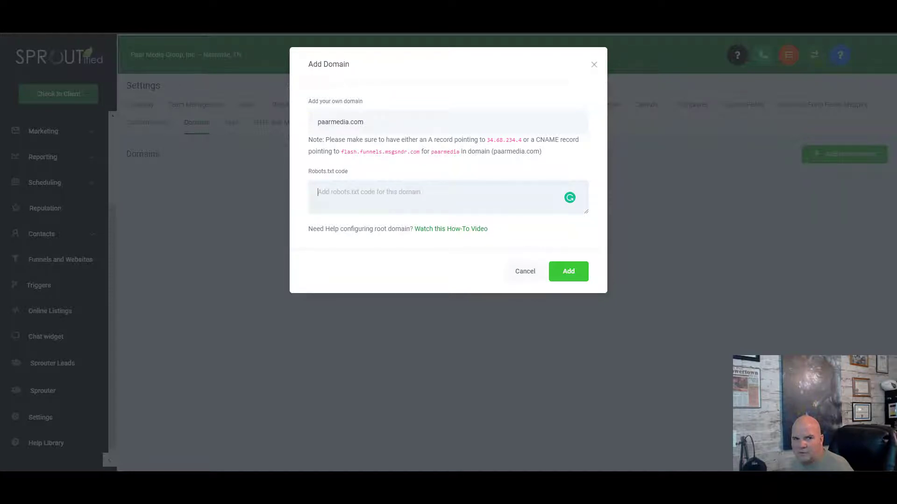
key("ctrl+Tab")
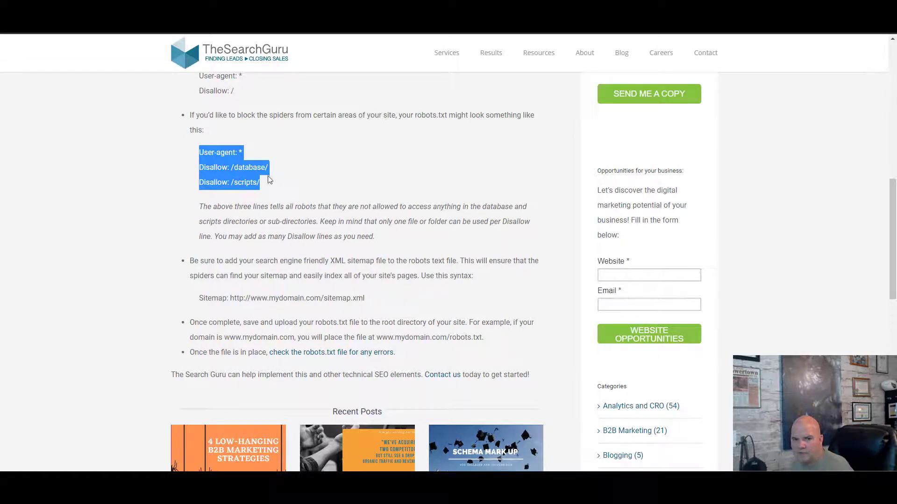
left_click(248, 185)
left_click_drag(260, 187, 200, 150)
left_click(323, 33)
key("ctrl+Tab")
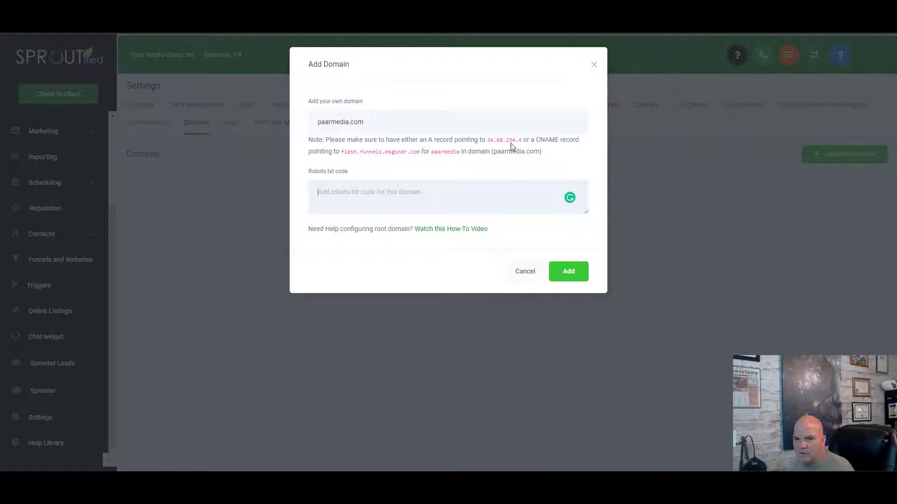
Switch to GoDaddy's DNS management for paarmedia.com and fill in a new A record with host @ pointing to 34.68.234.4
key("ctrl+Tab")
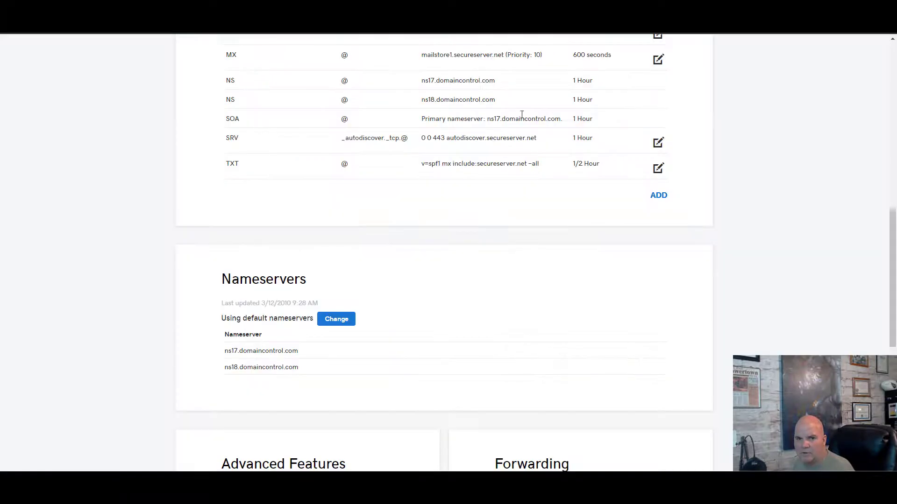
scroll(433, 230, "up", 15)
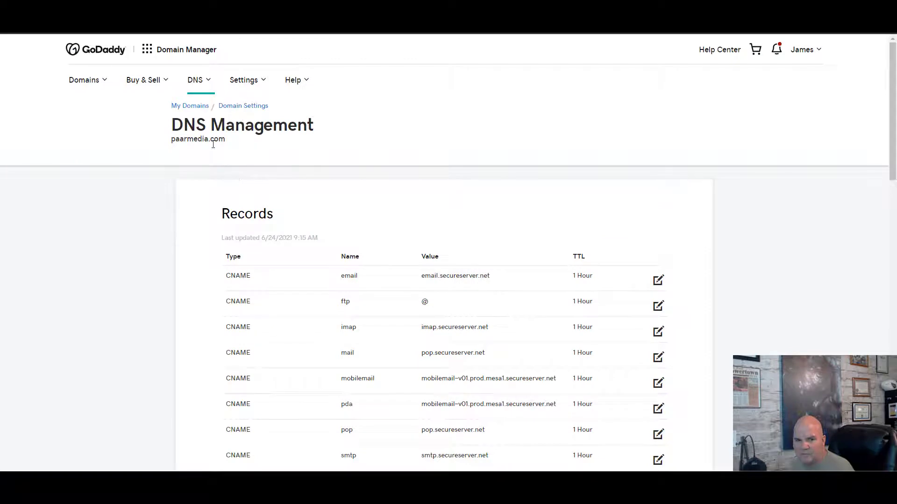
scroll(514, 280, "down", 5)
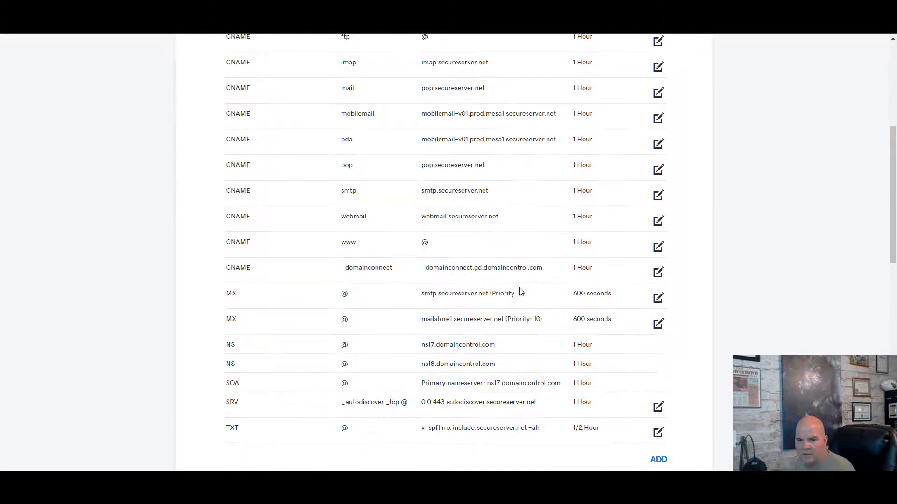
scroll(561, 327, "down", 5)
left_click(663, 201)
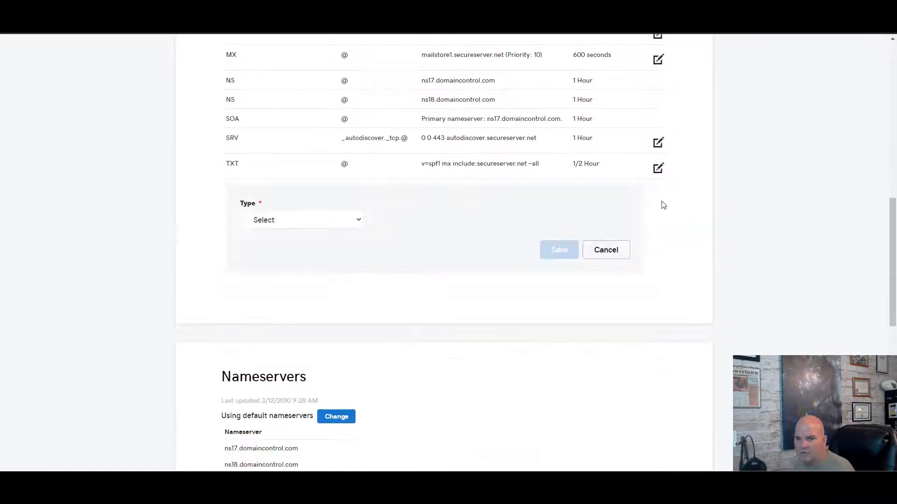
left_click(316, 223)
left_click(293, 258)
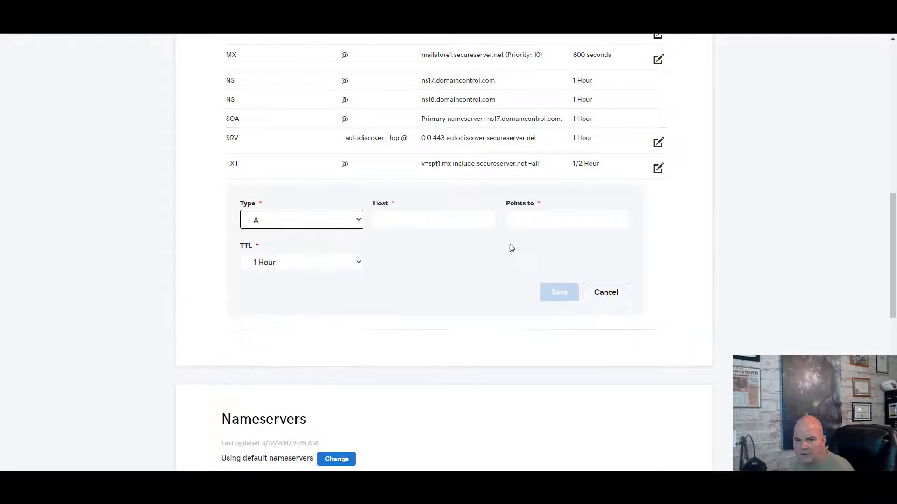
left_click(531, 219)
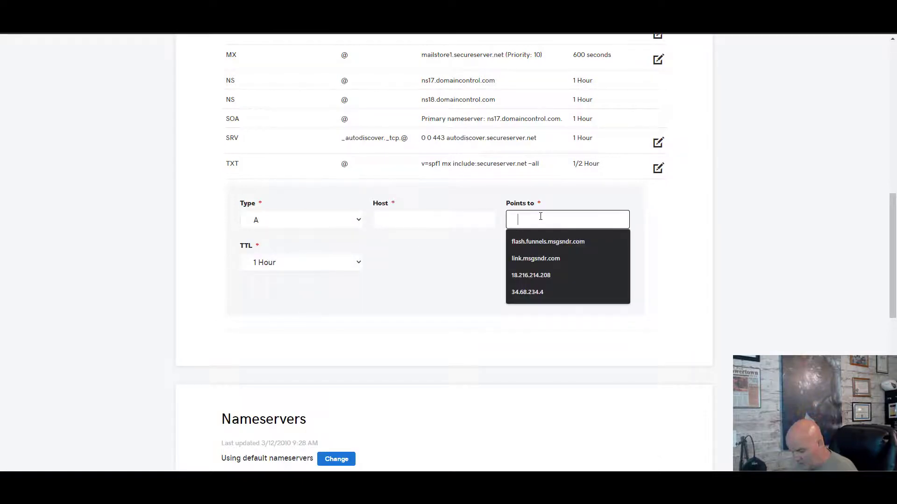
key("ctrl+v")
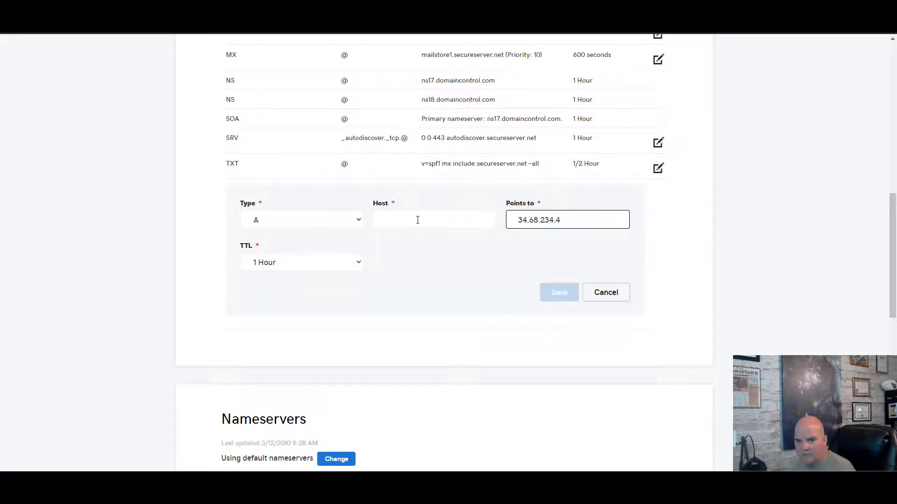
left_click(417, 220)
type("@")
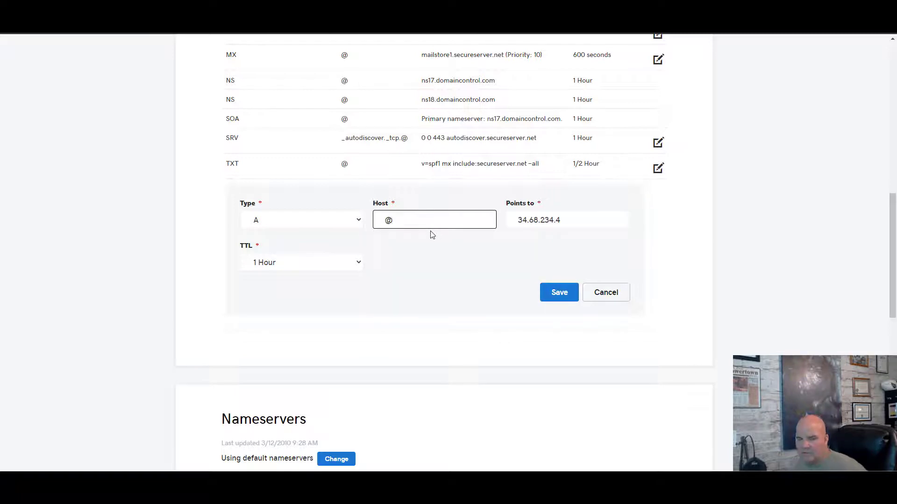
Set the new A record's TTL to 1/2 Hour and save the record for paarmedia.com
scroll(334, 238, "up", 15)
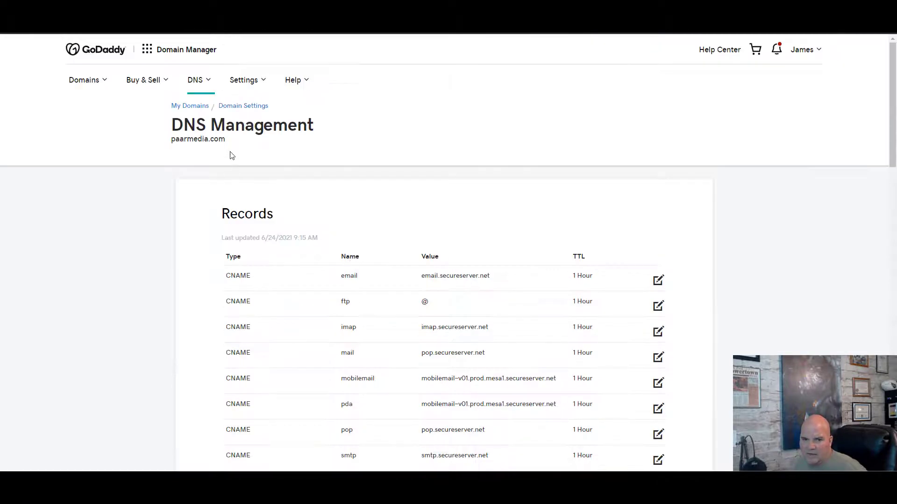
left_click_drag(224, 139, 167, 159)
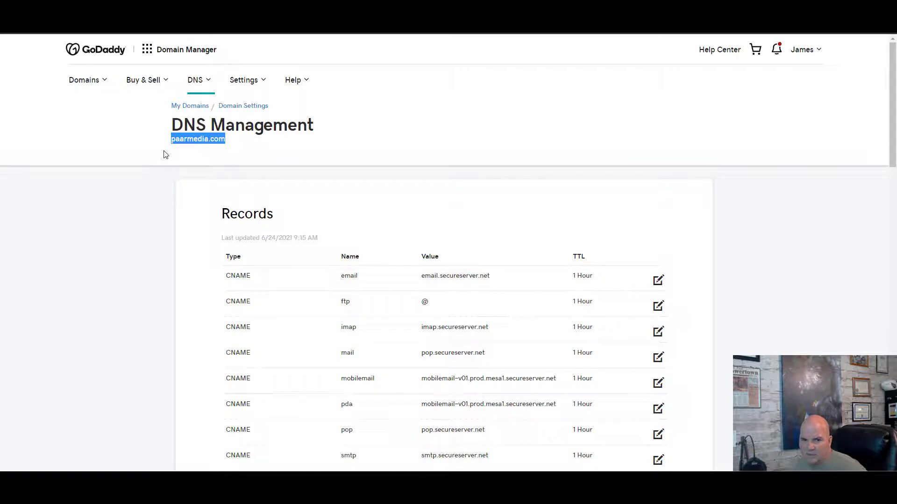
left_click(252, 156)
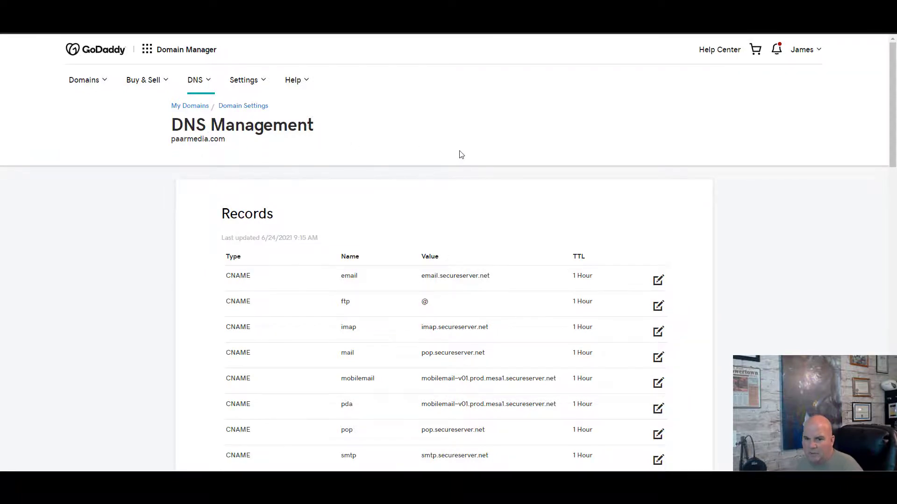
scroll(497, 185, "down", 5)
scroll(497, 185, "down", 10)
scroll(501, 194, "up", 5)
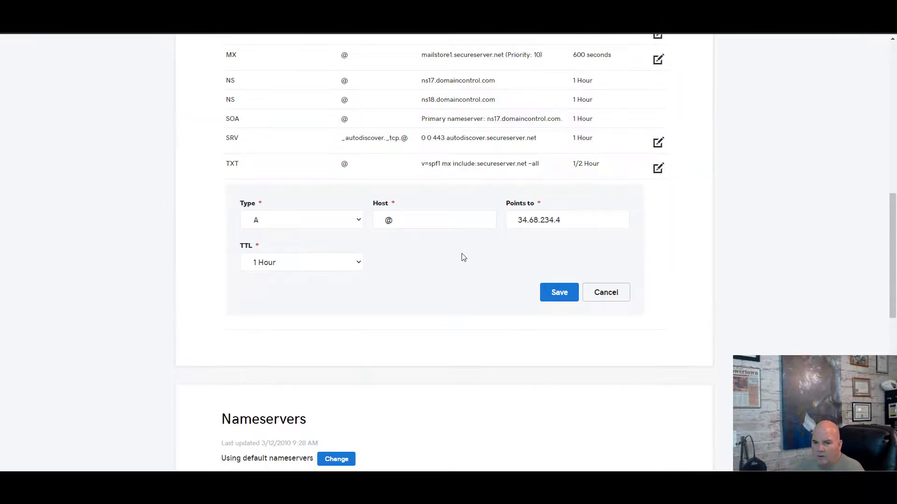
left_click(346, 263)
left_click(278, 273)
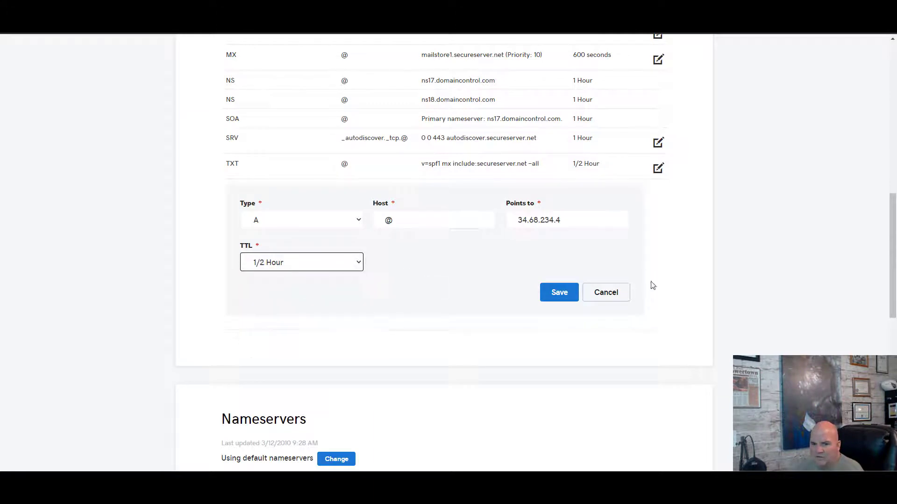
left_click(562, 299)
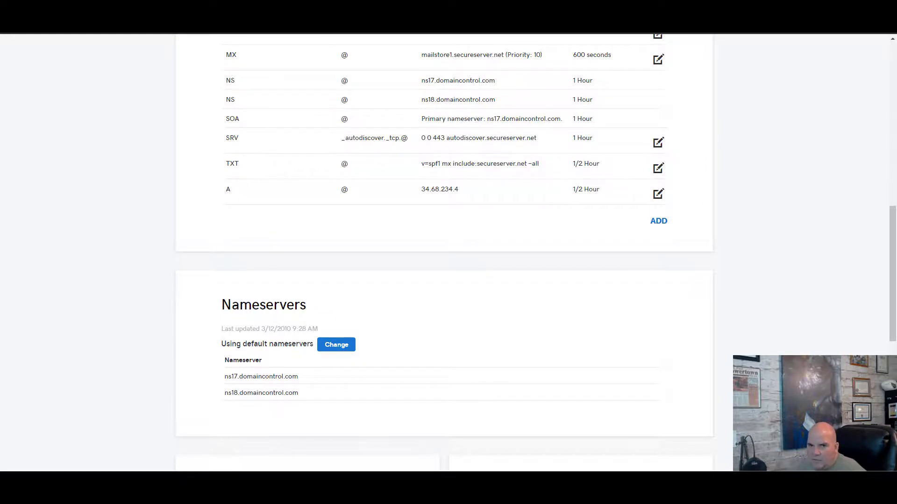
Switch to MxToolbox and run a DNS lookup for paarmedia.com to check its published A record
key("ctrl+Tab")
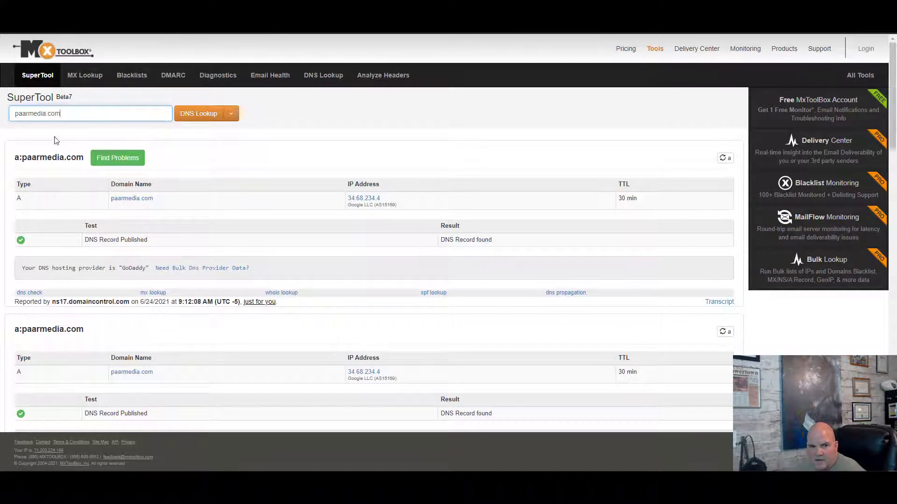
left_click(209, 121)
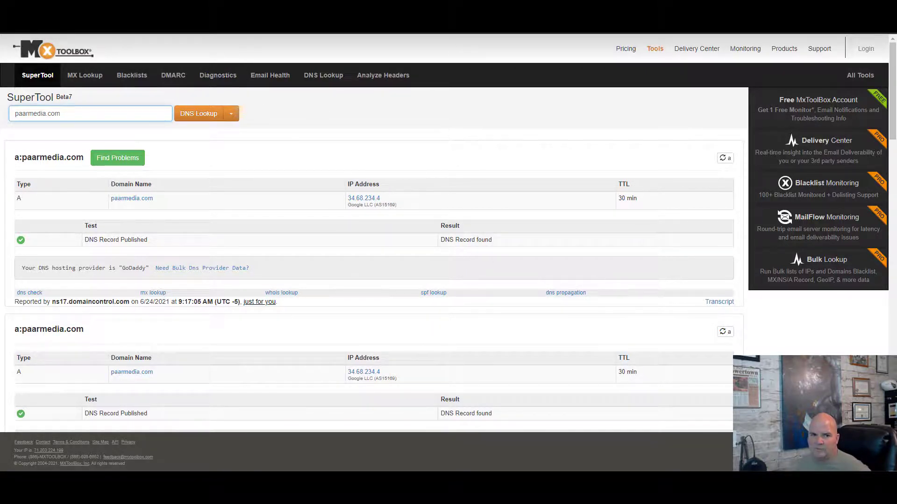
left_click(231, 114)
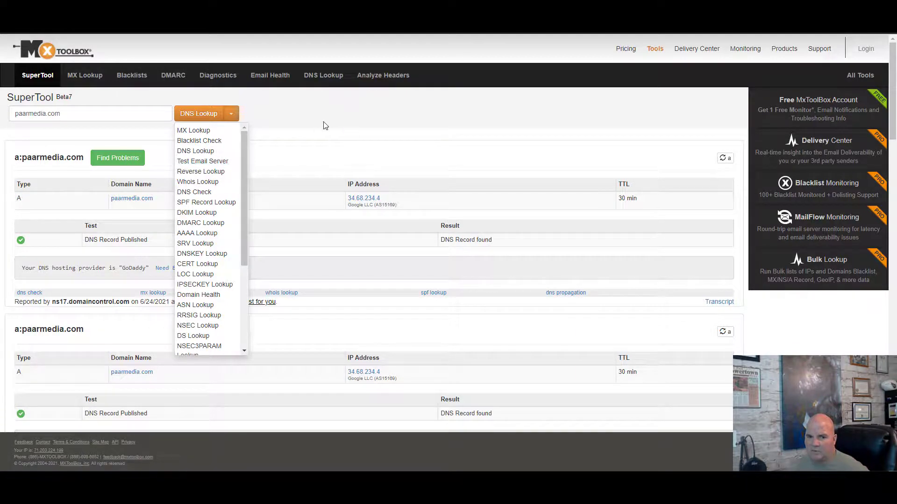
left_click(264, 93)
Return to Sproutified, add the paarmedia.com domain, and dismiss the funnel linking dialog without choosing a funnel
left_click(231, 33)
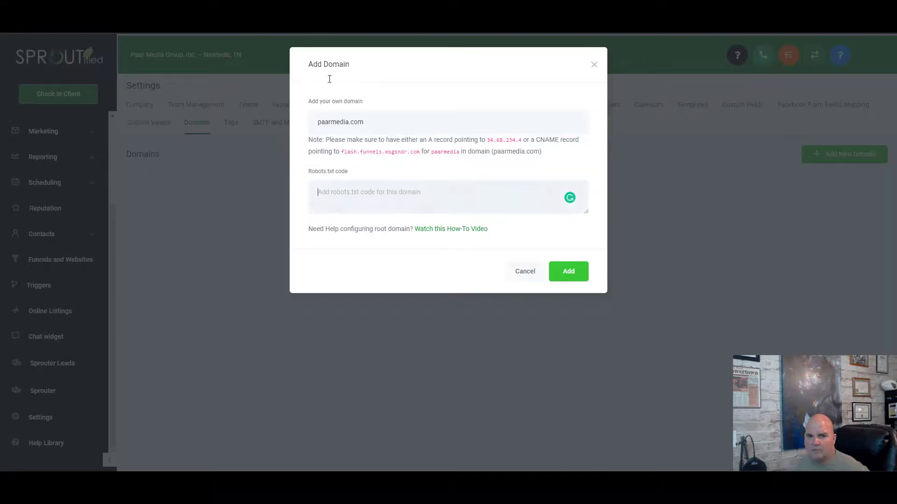
left_click(399, 206)
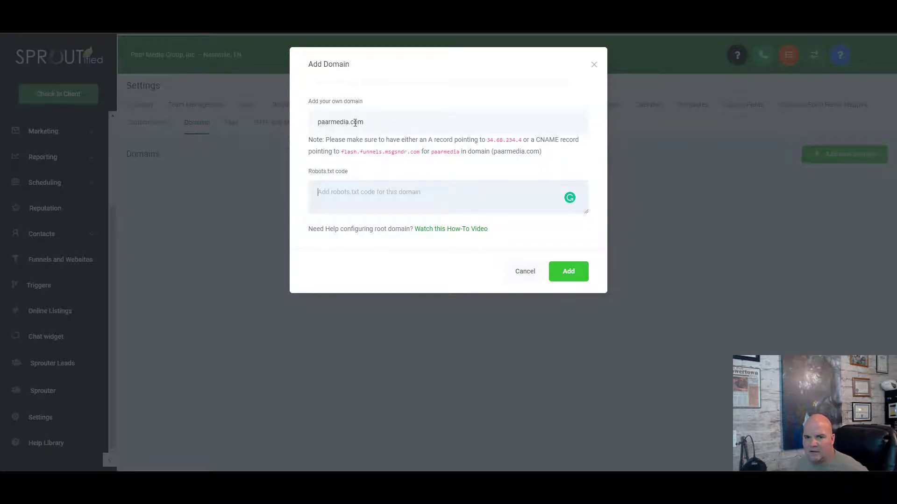
left_click(570, 272)
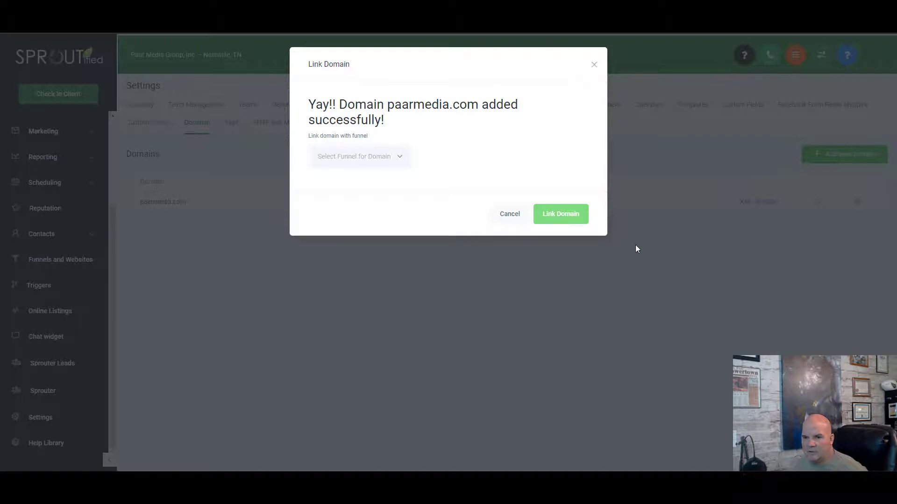
left_click(389, 161)
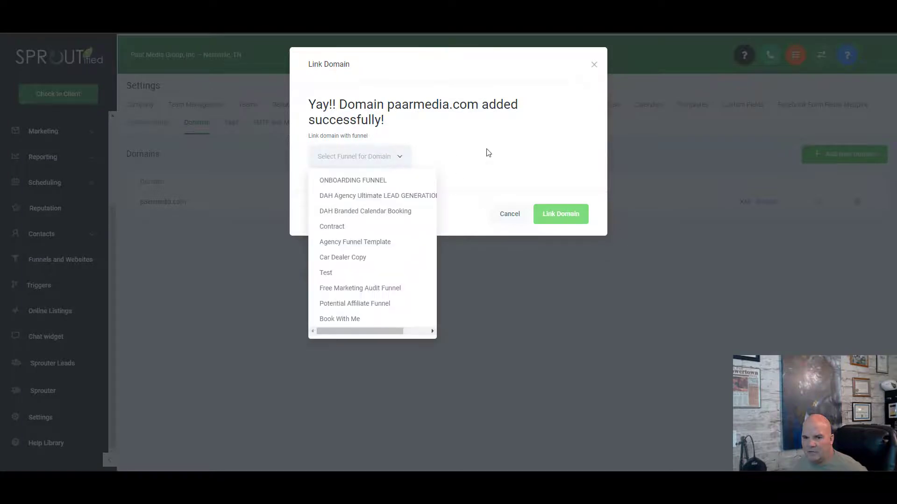
left_click(490, 153)
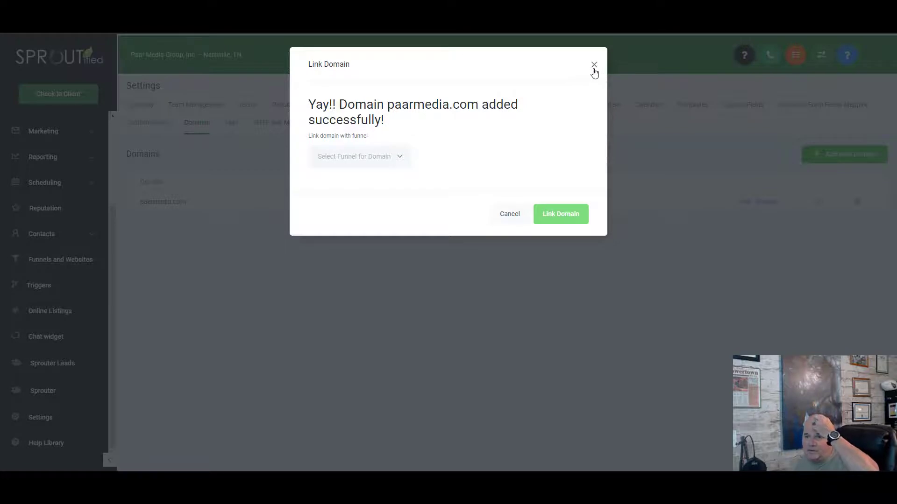
left_click(593, 66)
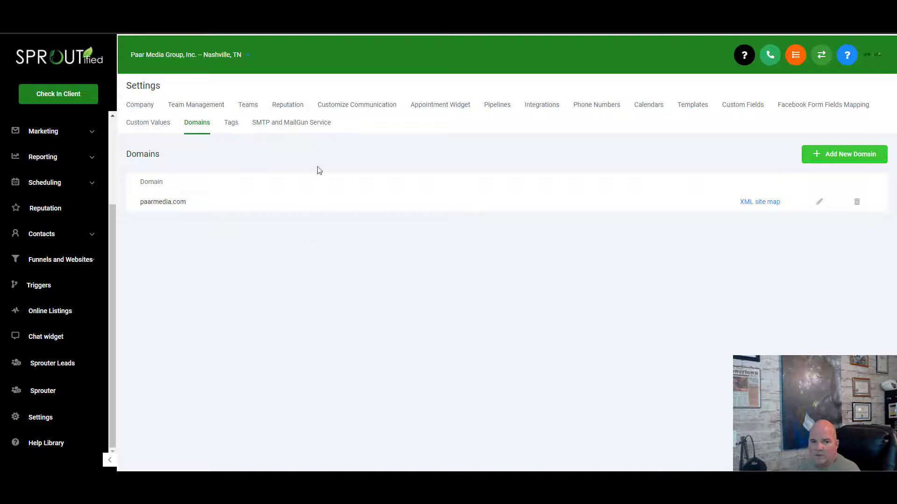
Enter funnels.paarmedia.com in another new domain entry and select the A record address in its note
left_click(835, 158)
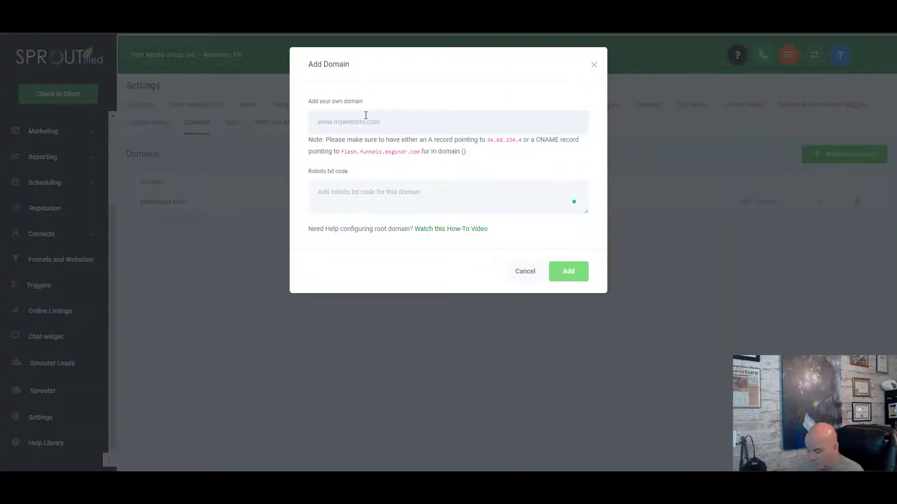
type("funnels.")
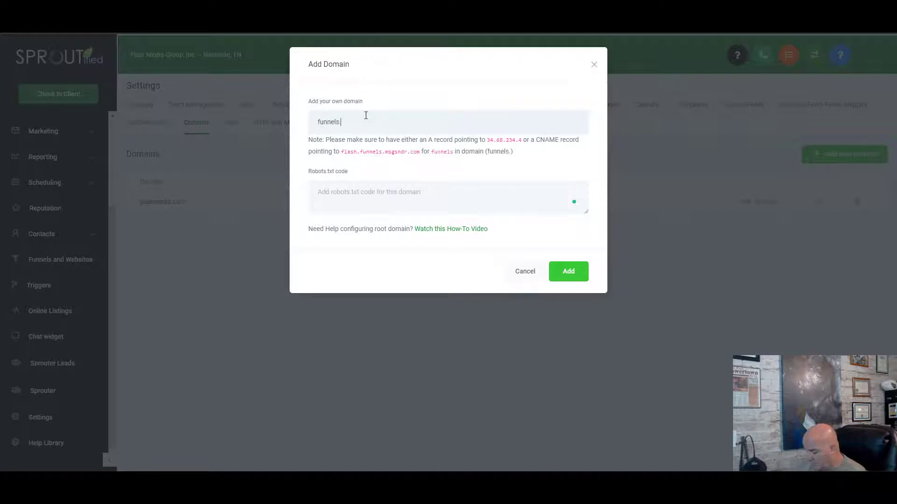
type("paarmedia.com")
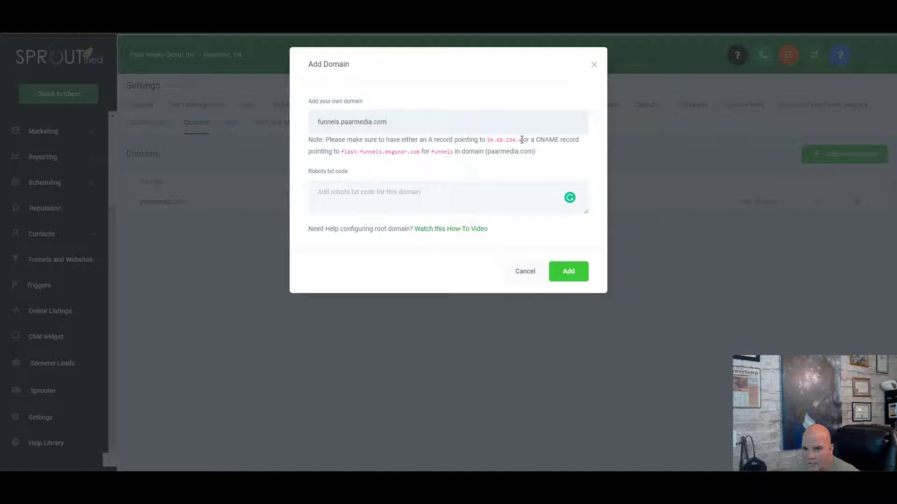
left_click_drag(523, 140, 491, 136)
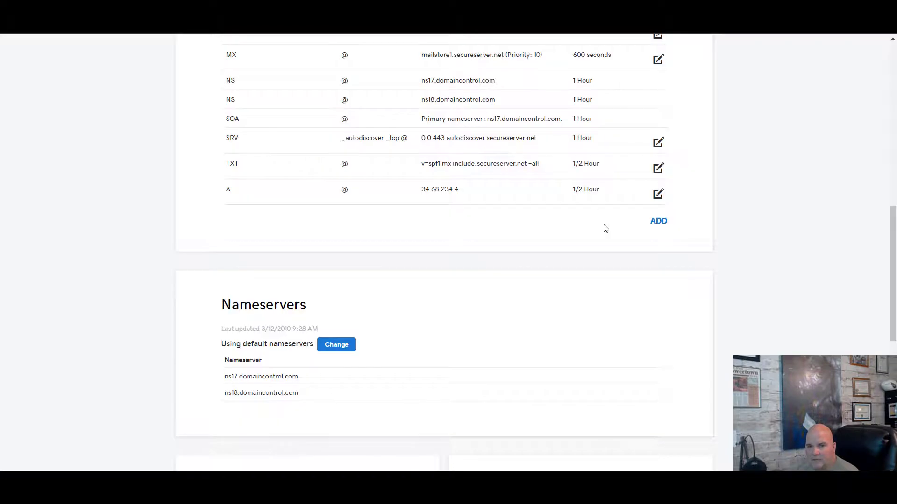
Start a new CNAME record in the GoDaddy DNS records with host funnels, pointing to flash.funnels.msgsndr.com
left_click(656, 225)
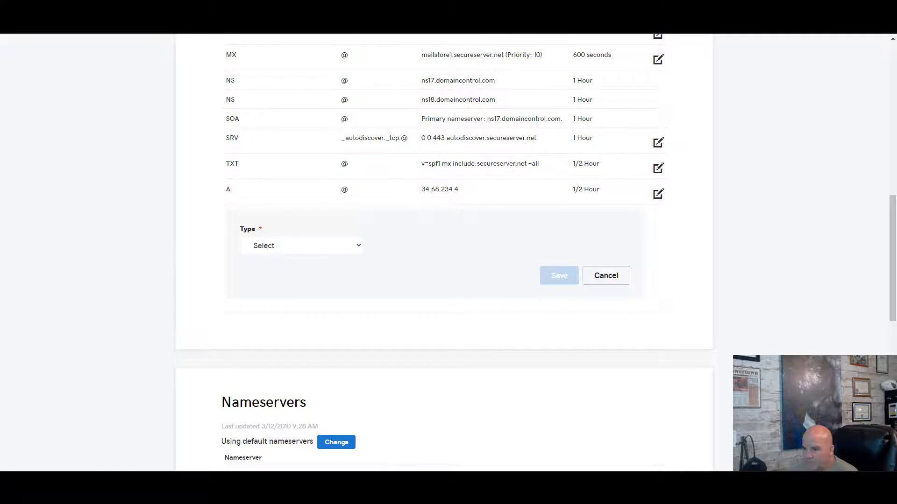
left_click(655, 224)
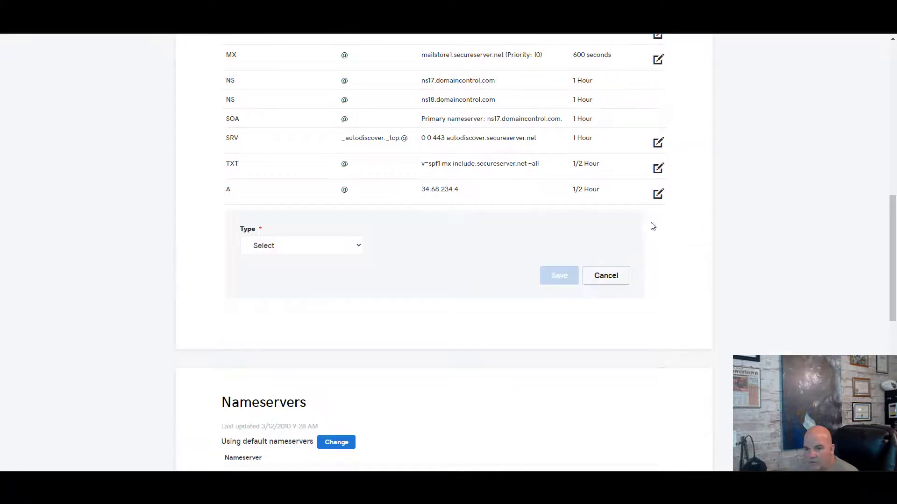
left_click(285, 248)
left_click(276, 295)
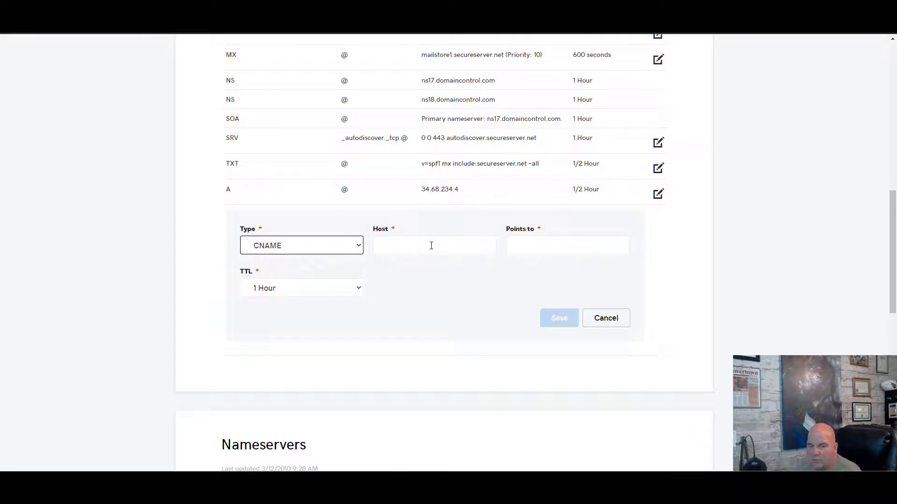
left_click(431, 245)
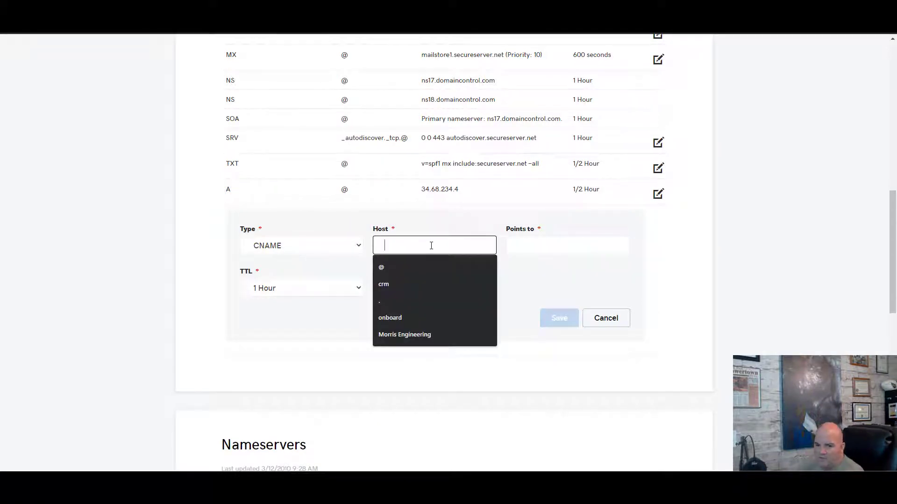
type("funnels")
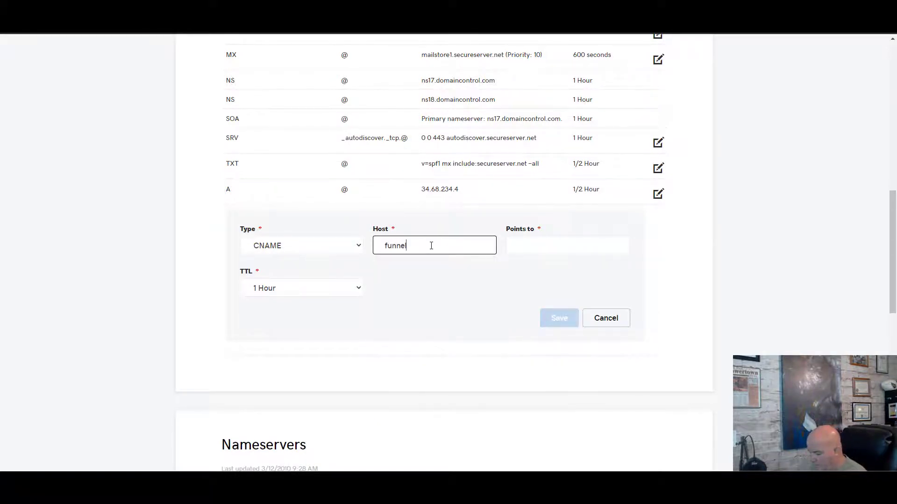
left_click(575, 251)
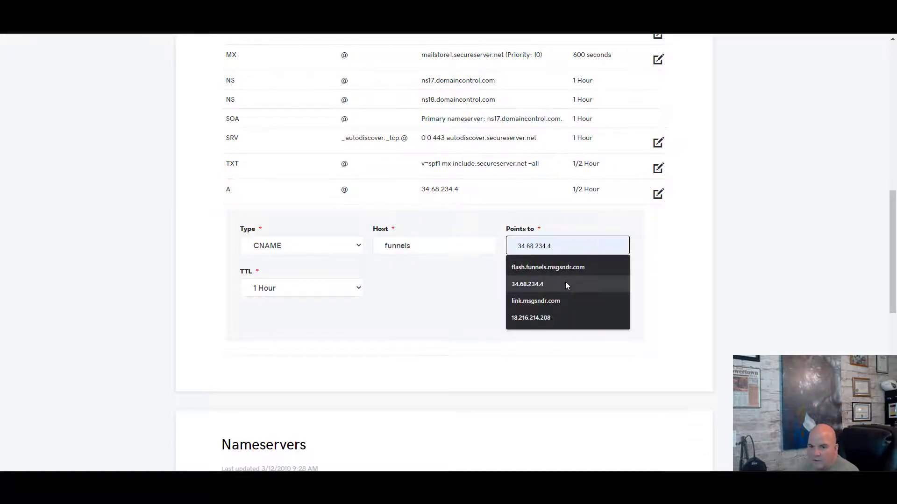
left_click(565, 271)
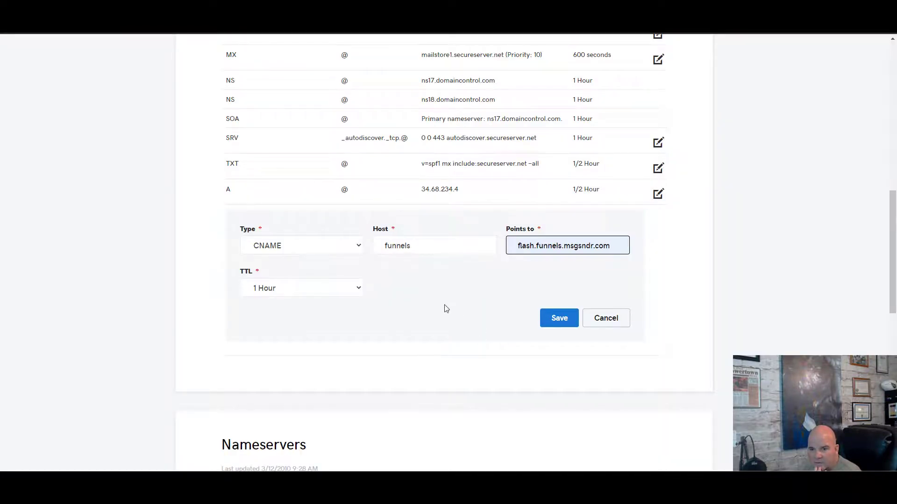
Set the new CNAME record's TTL to 1/2 Hour and save the record
left_click(346, 290)
left_click(309, 302)
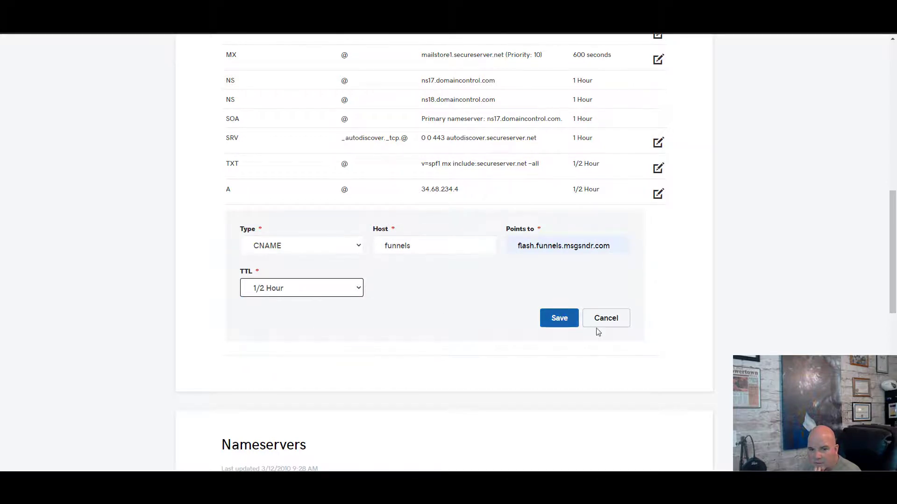
left_click(559, 319)
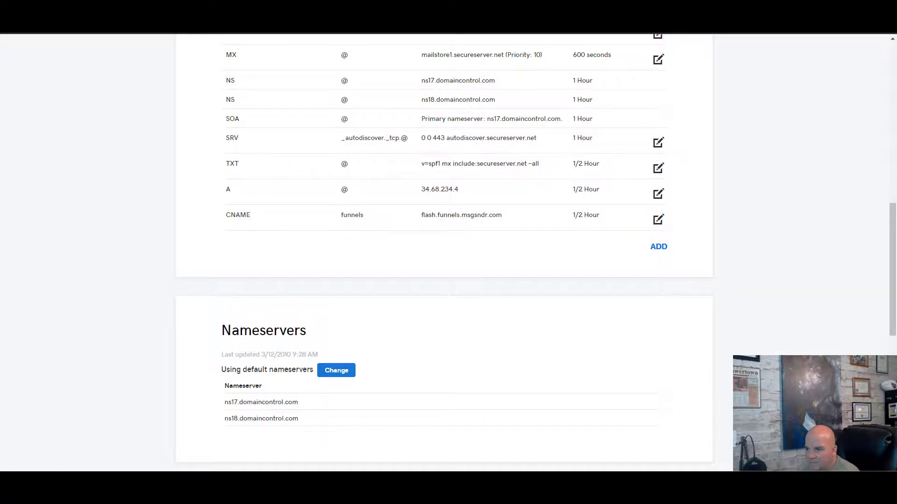
Switch to Sproutified, enter paarmedia.com in a new domain entry, and select the A record address in its note
key("ctrl+Tab")
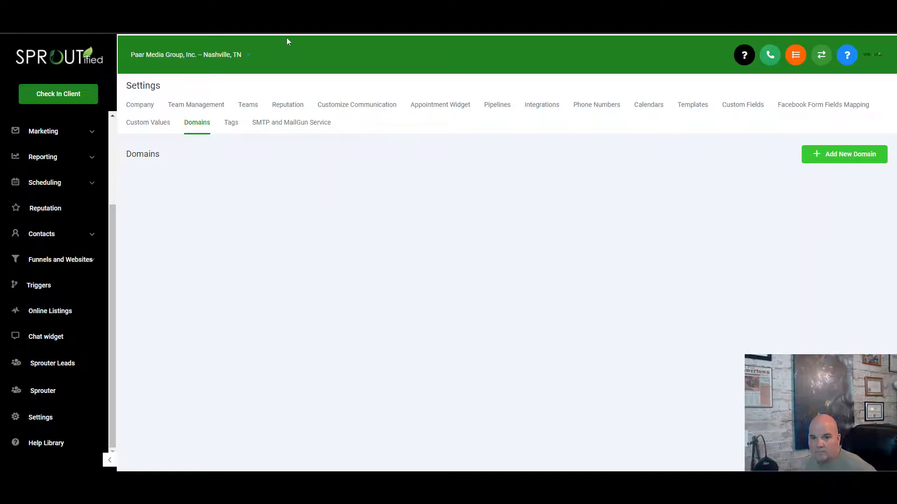
left_click(829, 156)
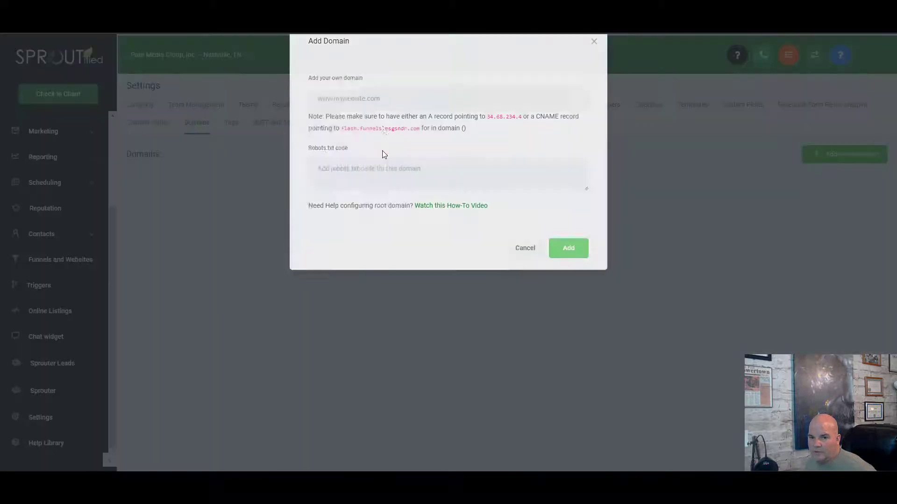
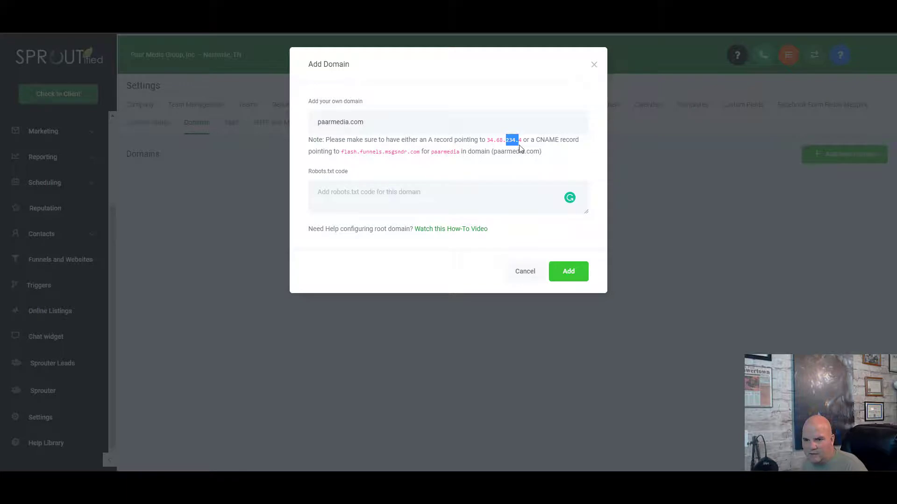
left_click_drag(522, 141, 482, 144)
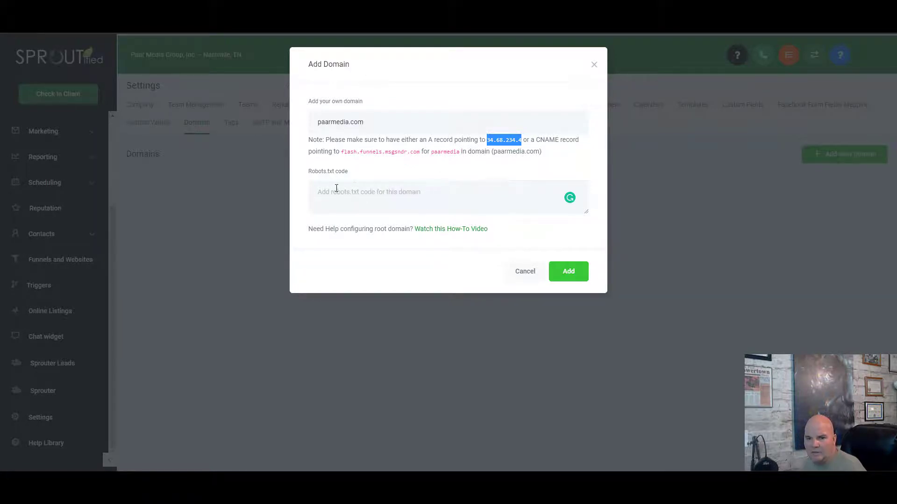
From the empty robots.txt field, switch to TheSearchGuru article and examine its sample lines for blocking the database and scripts directories
left_click(415, 197)
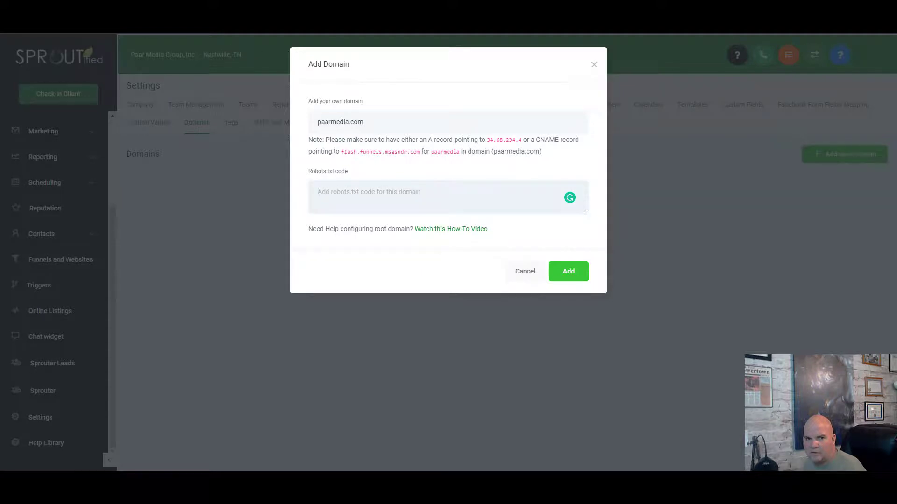
key("alt+Tab")
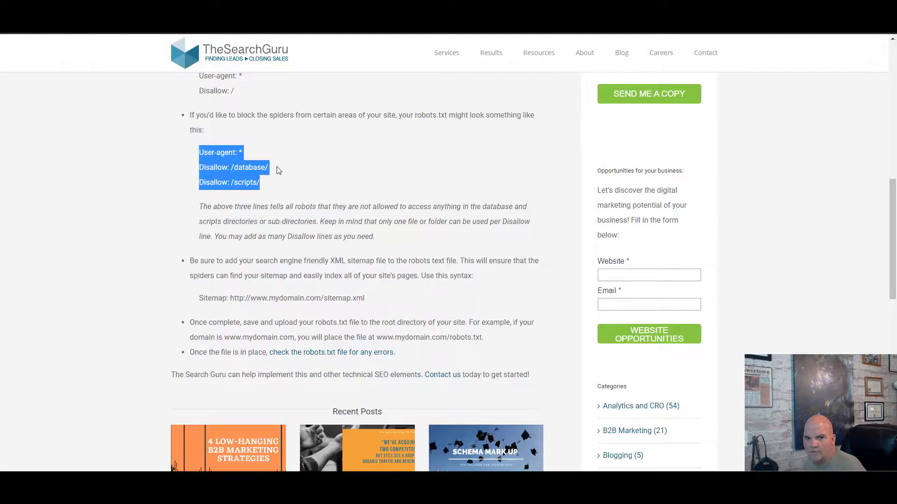
left_click(270, 180)
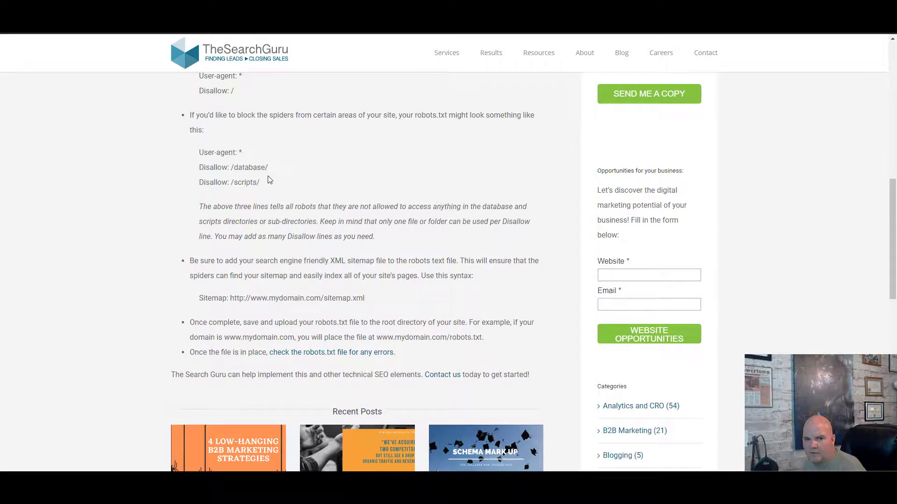
left_click_drag(260, 183, 199, 153)
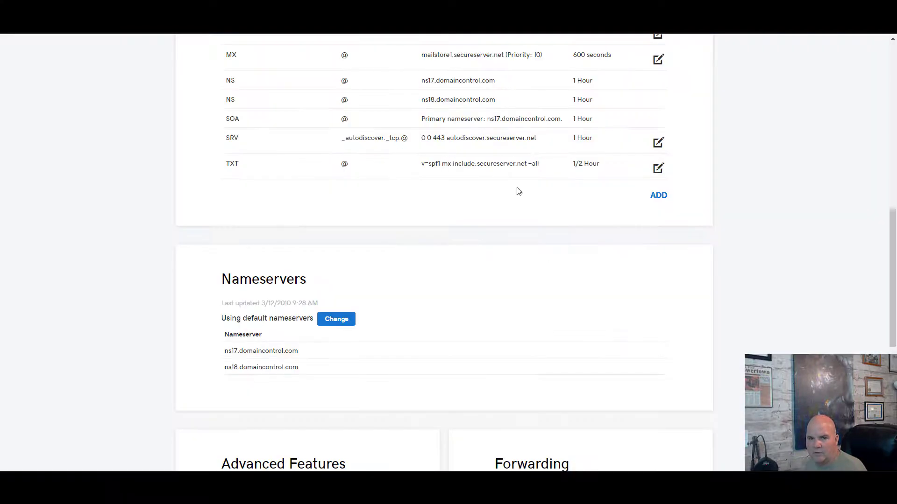
In GoDaddy's DNS records for paarmedia.com, start a new A record with host @ pointing to 34.68.234.4
scroll(431, 230, "up", 10)
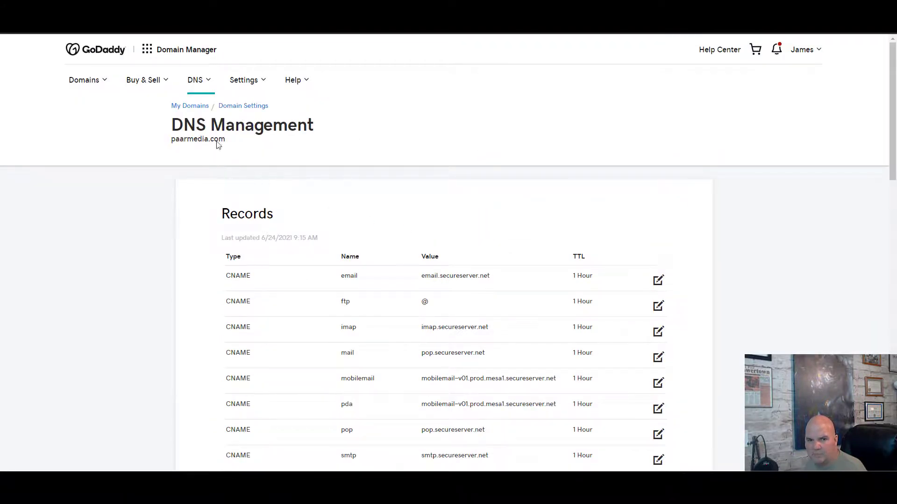
scroll(510, 279, "down", 5)
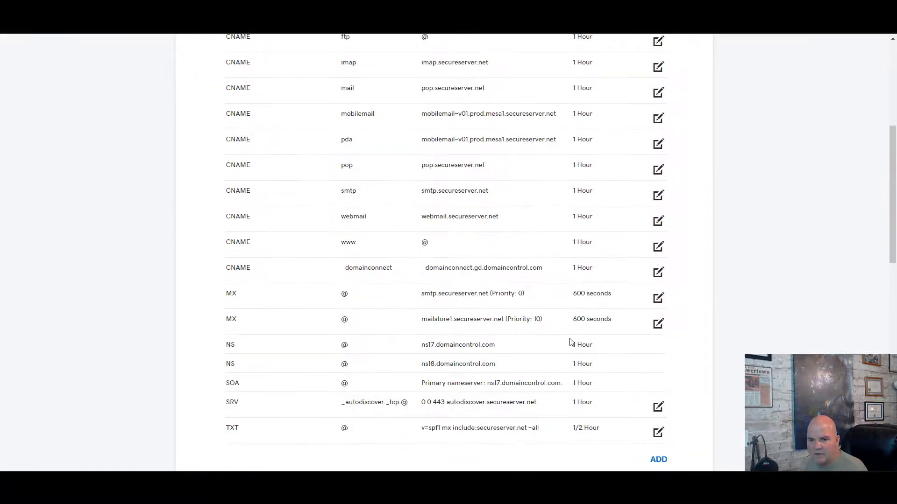
scroll(570, 342, "down", 5)
left_click(658, 195)
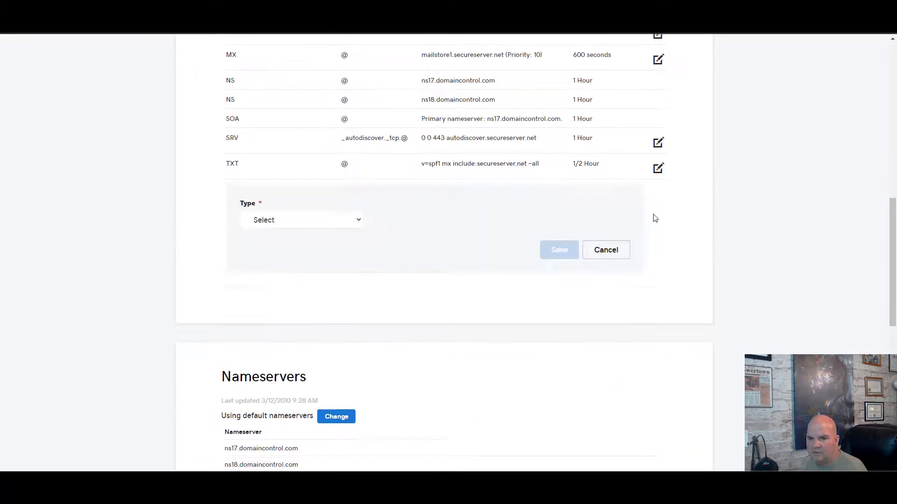
left_click(315, 216)
left_click(292, 258)
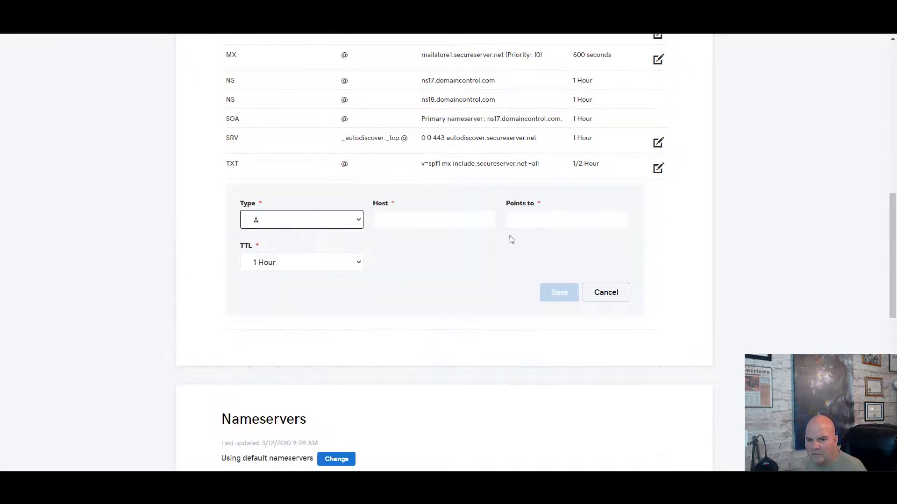
left_click(528, 221)
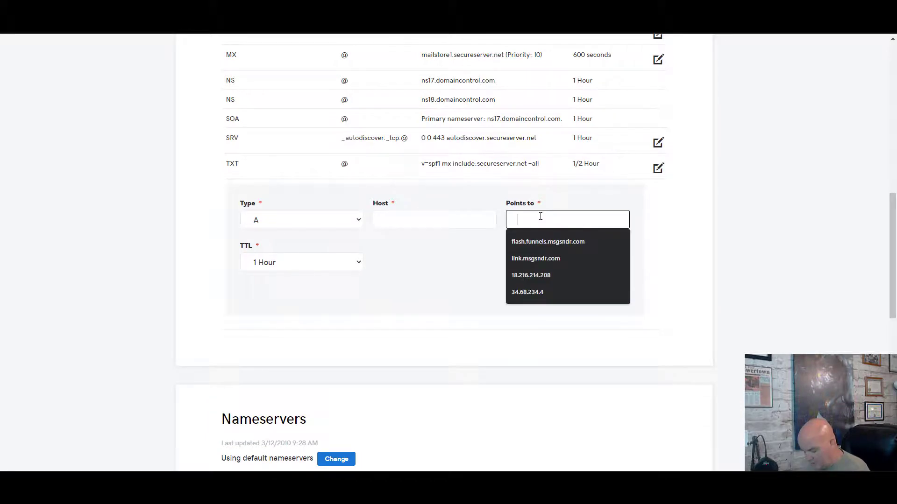
left_click(527, 292)
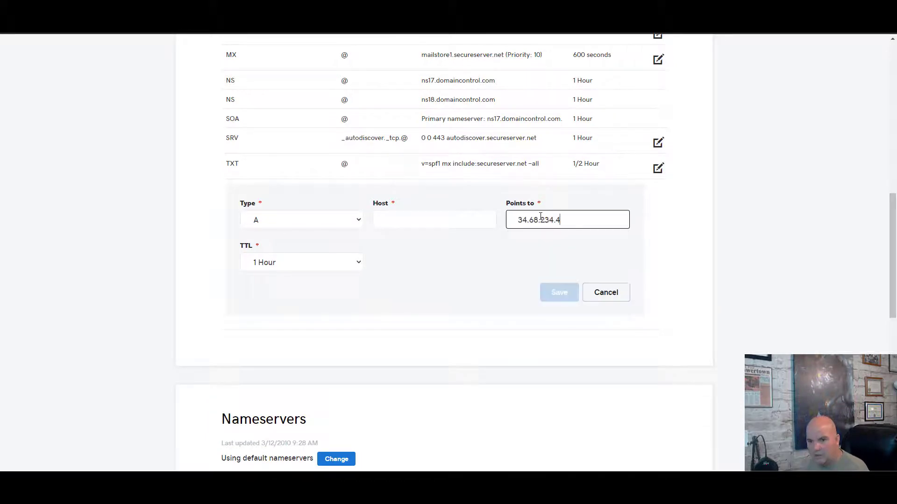
left_click(418, 220)
type("@")
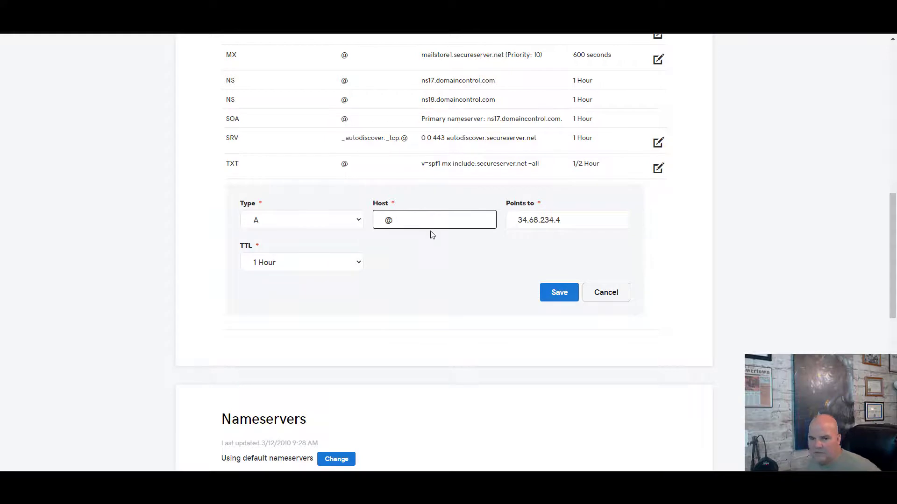
key("Return")
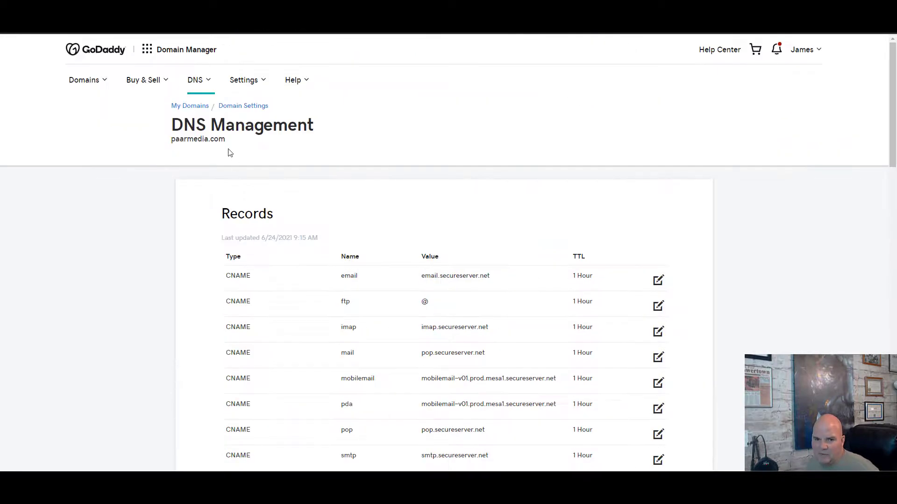
Check which domain the DNS page manages, set the new A record's TTL to 1/2 Hour, and save it
left_click_drag(222, 143, 164, 153)
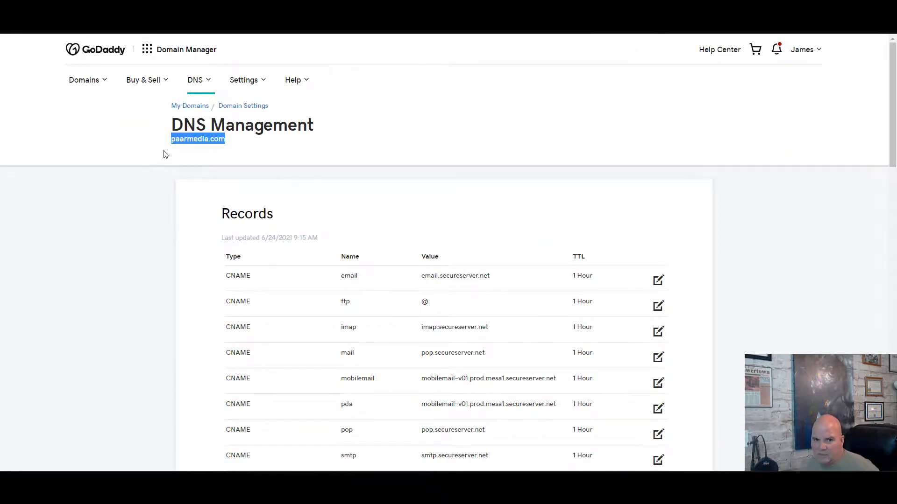
left_click(272, 159)
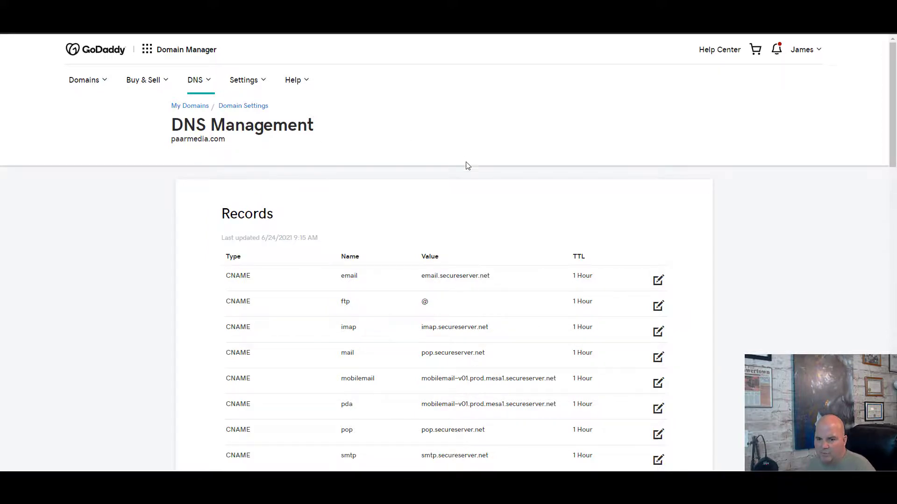
scroll(499, 186, "down", 15)
scroll(501, 195, "up", 5)
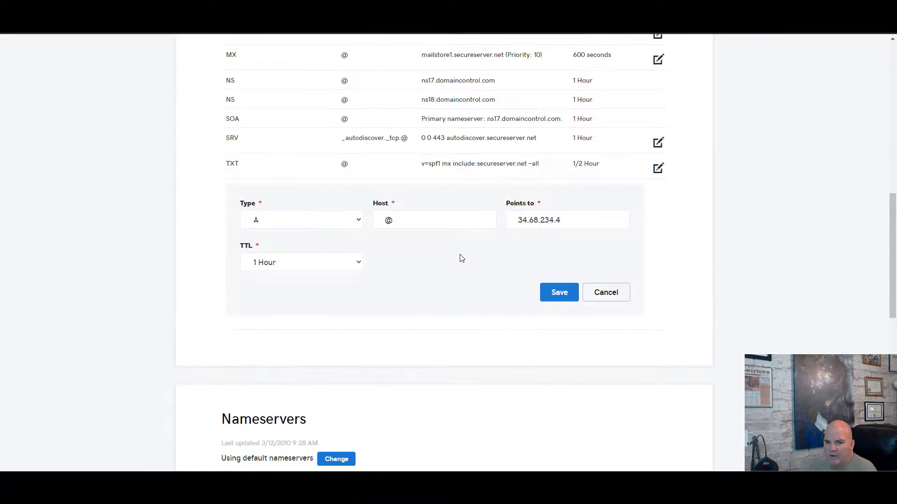
left_click(341, 269)
left_click(278, 277)
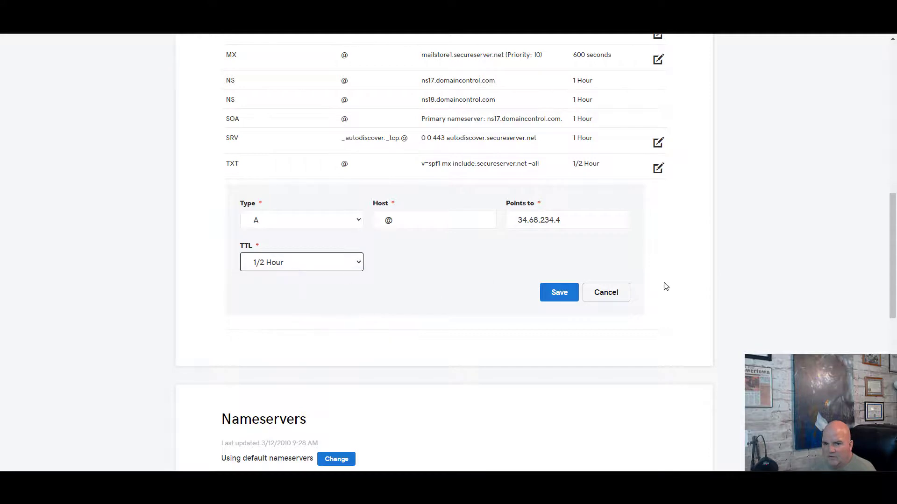
left_click(563, 300)
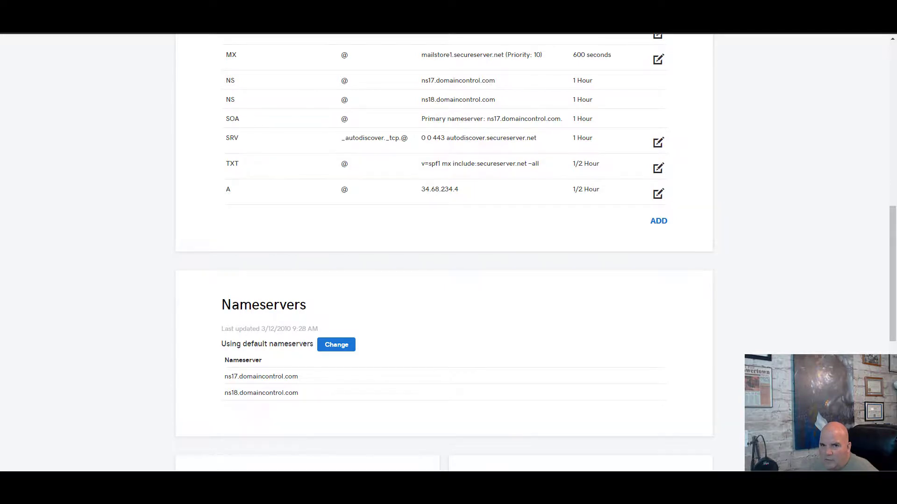
Switch to MxToolbox, rerun the DNS lookup for paarmedia.com, and look over the other available lookup types
key("ctrl+Tab")
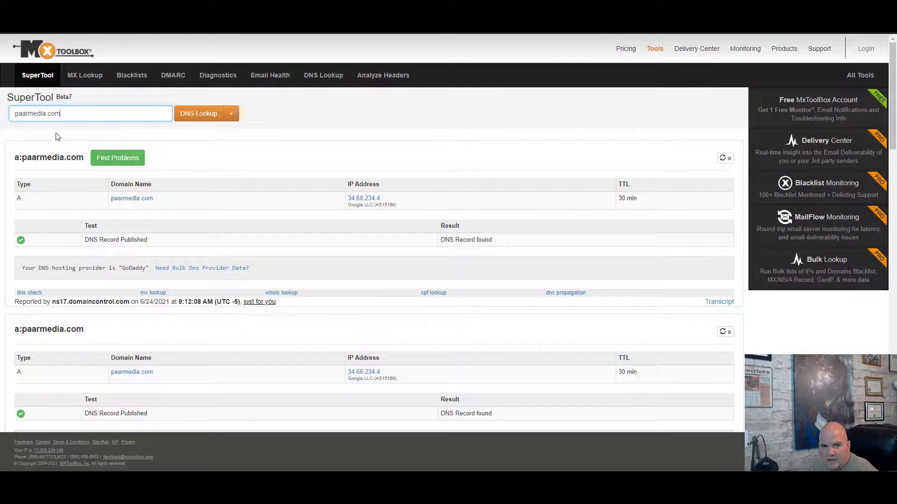
left_click(201, 116)
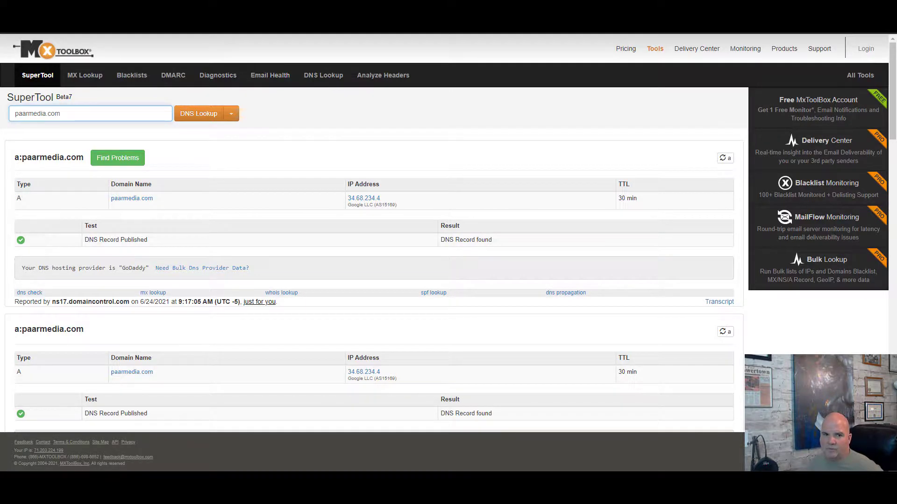
left_click(231, 116)
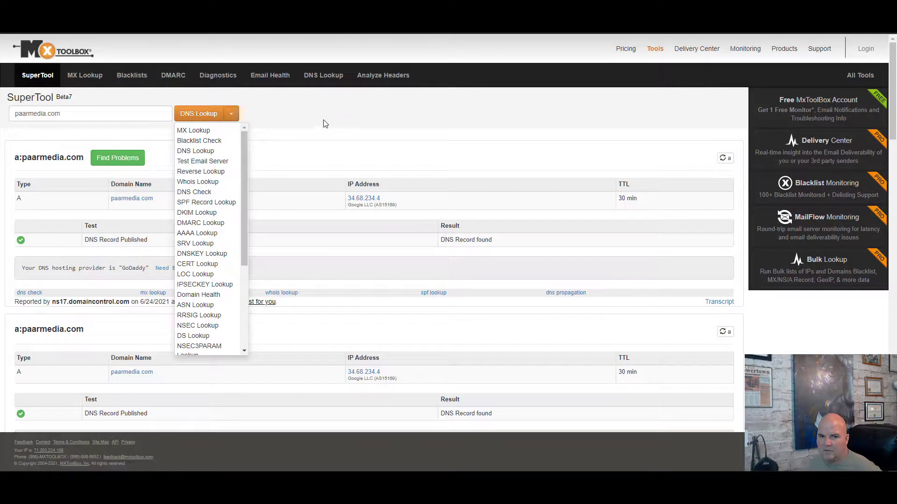
left_click(290, 100)
Return to Sproutified and add the paarmedia.com domain with the robots.txt code left empty
left_click(232, 33)
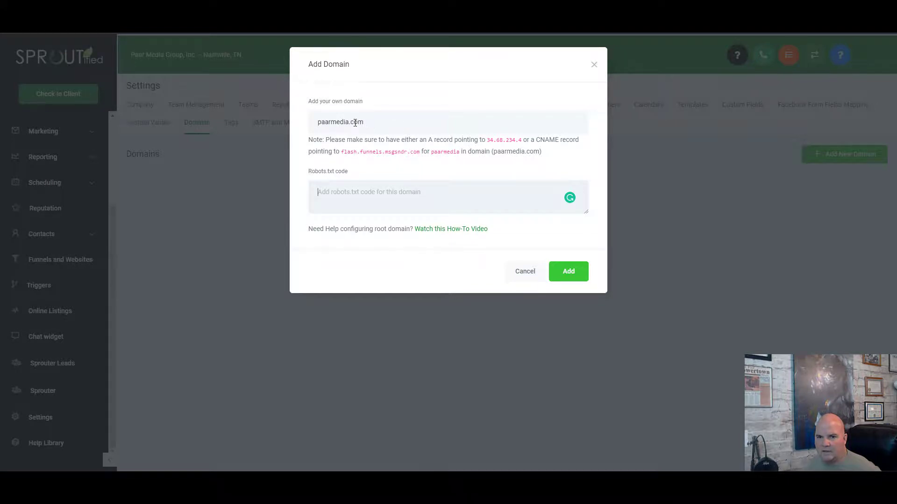
left_click(573, 273)
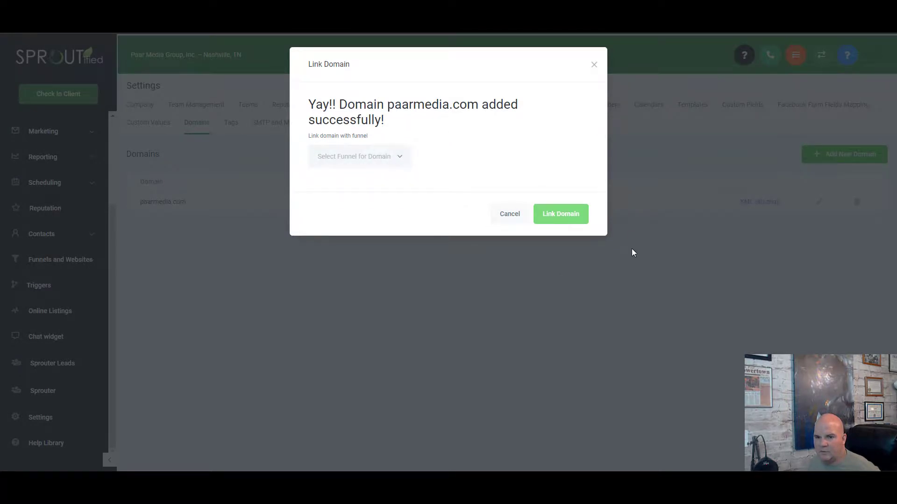
Look over the funnels available for linking to paarmedia.com, and close the link dialog without choosing one
left_click(390, 163)
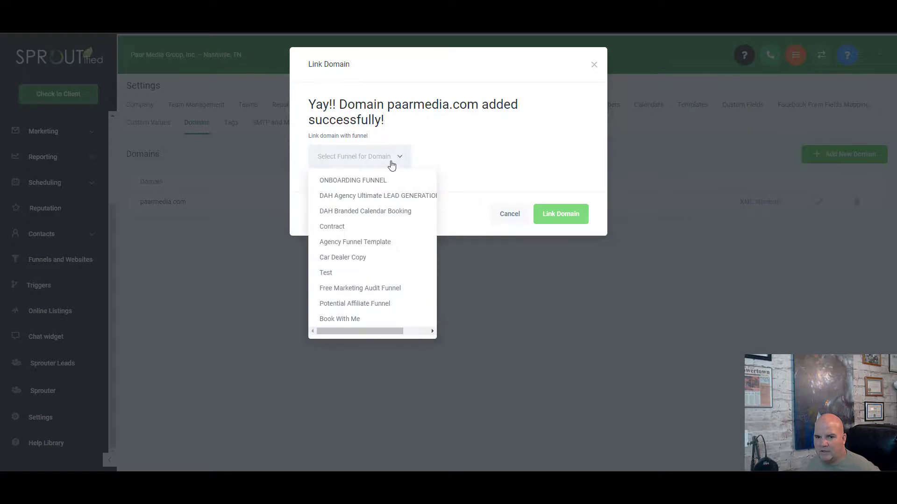
left_click(488, 154)
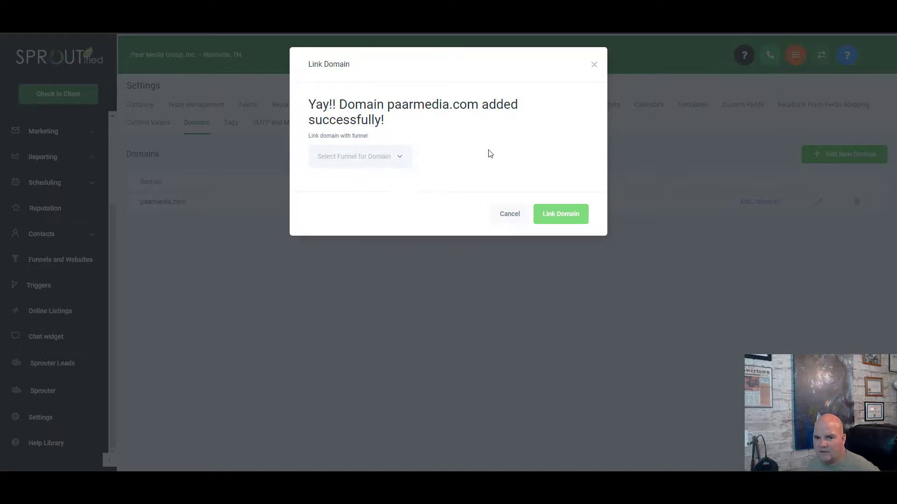
left_click(593, 66)
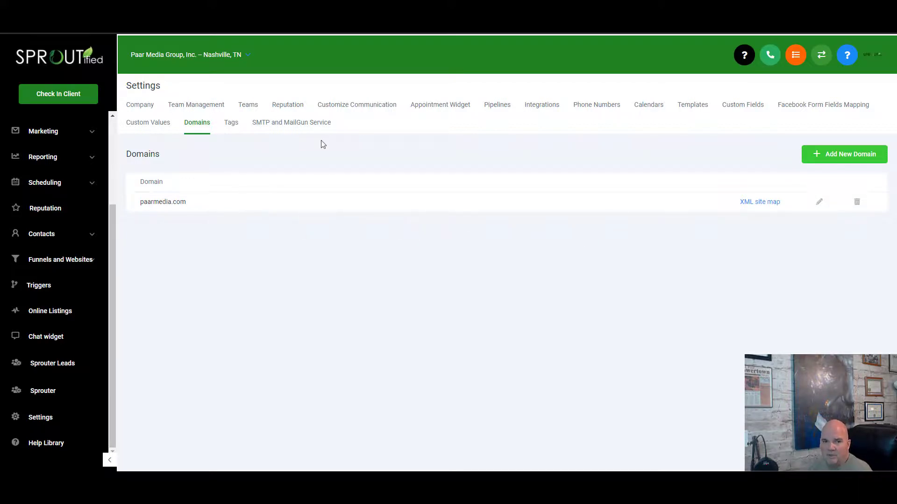
Start adding funnels.paarmedia.com as a new domain and highlight the A record IP address in the note
left_click(835, 159)
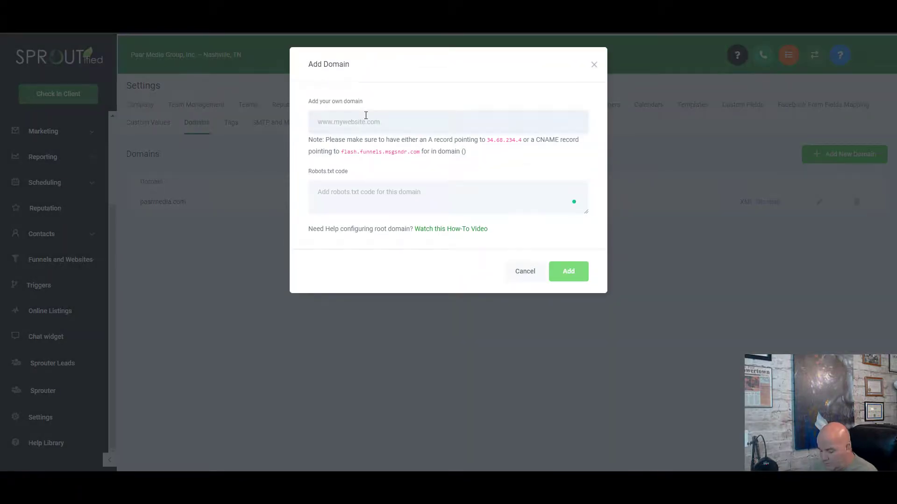
type("funnels.")
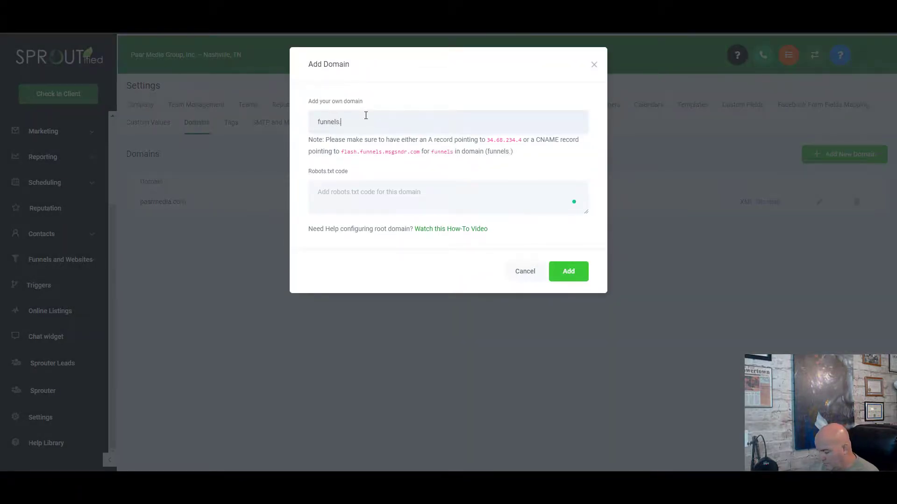
type("paarmedi")
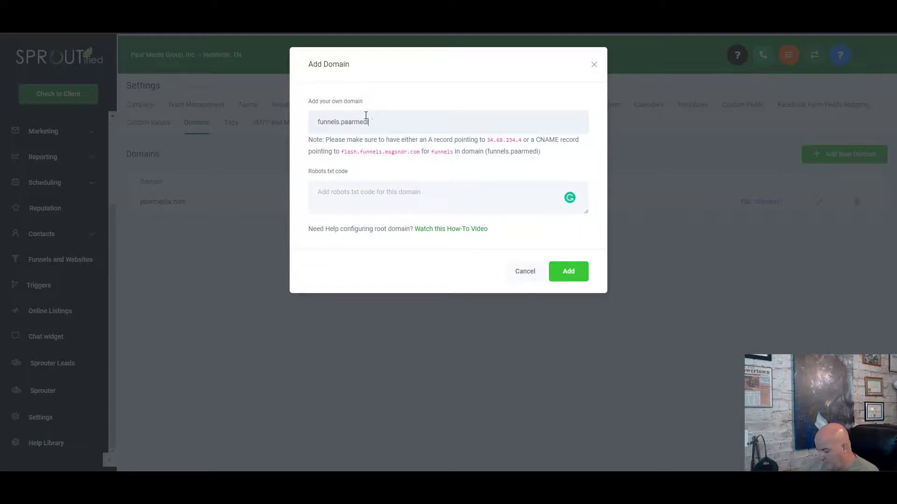
type("a.com")
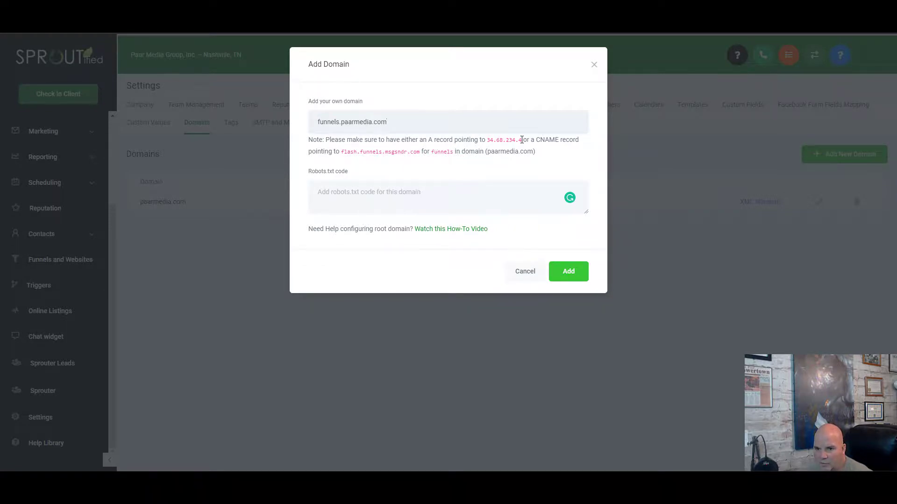
left_click_drag(522, 139, 487, 136)
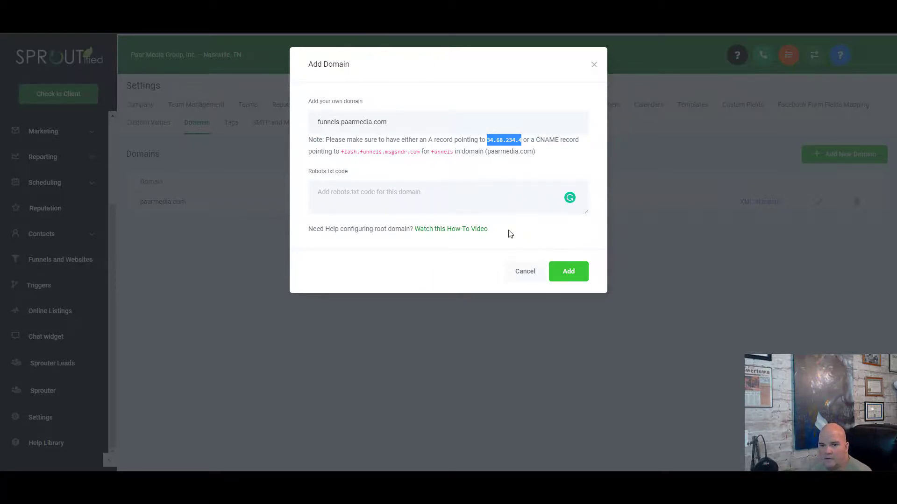
Switch to GoDaddy's DNS records and start a new CNAME record with host funnels pointing to flash.funnels.msgsndr.com
key("ctrl+Tab")
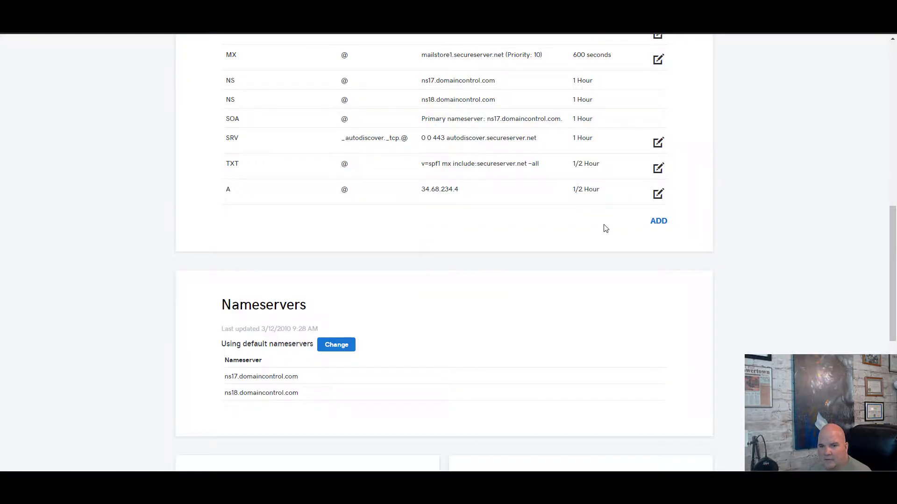
left_click(654, 228)
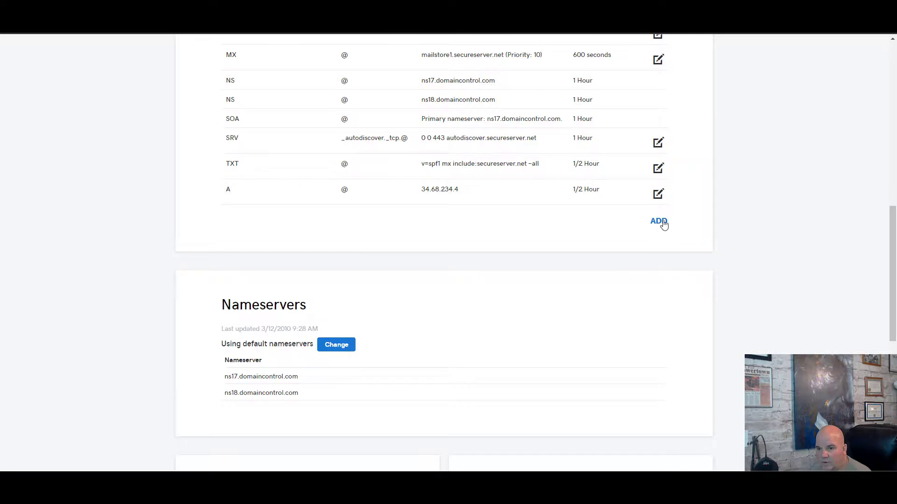
left_click(660, 226)
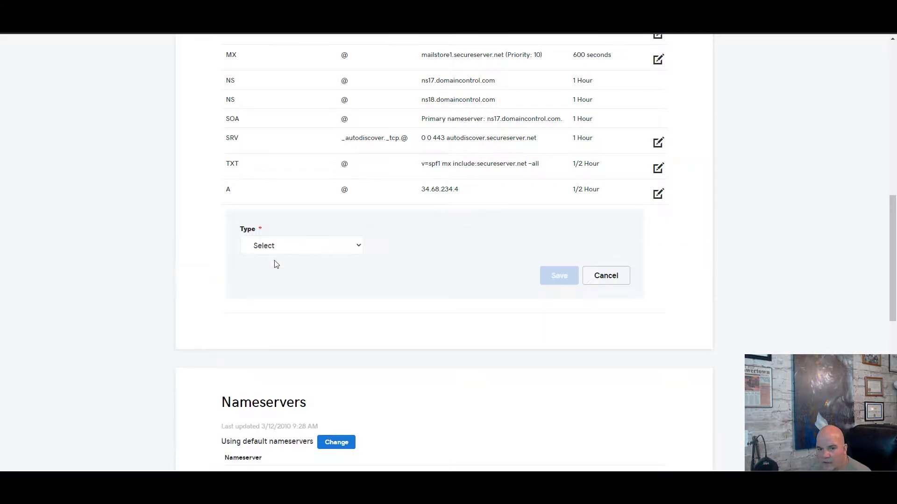
left_click(284, 247)
left_click(275, 293)
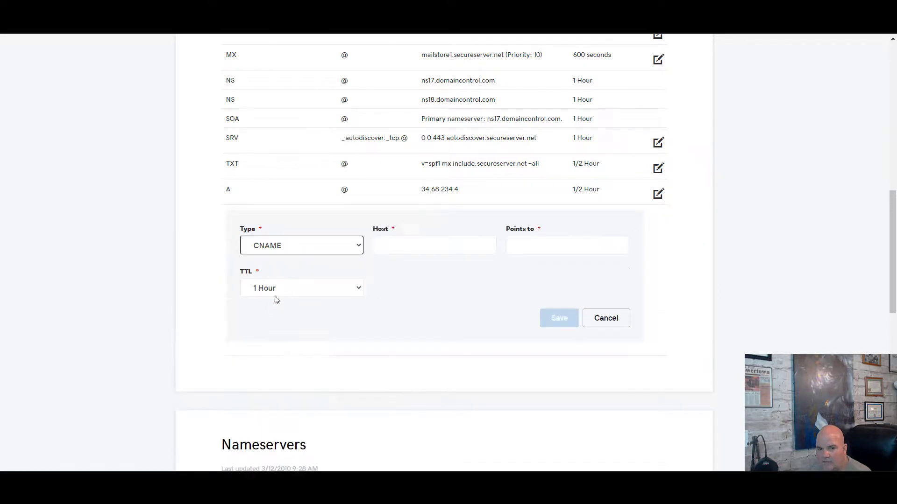
left_click(432, 246)
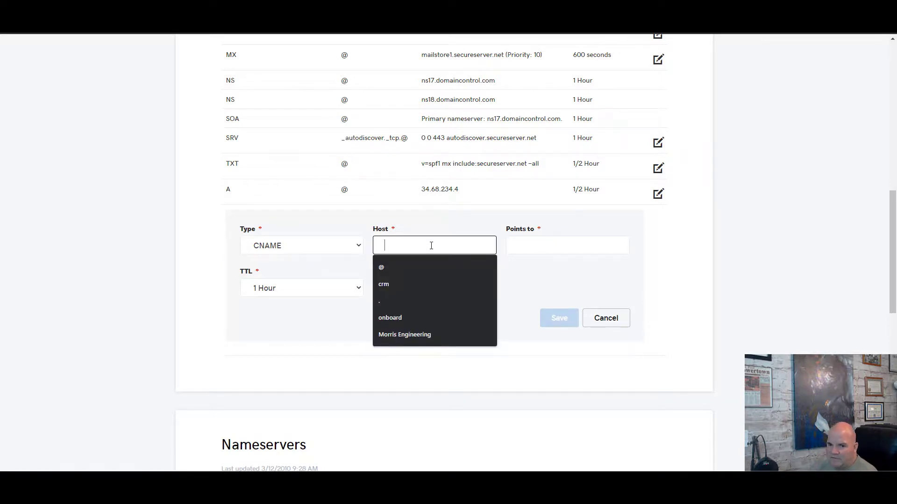
type("funnels")
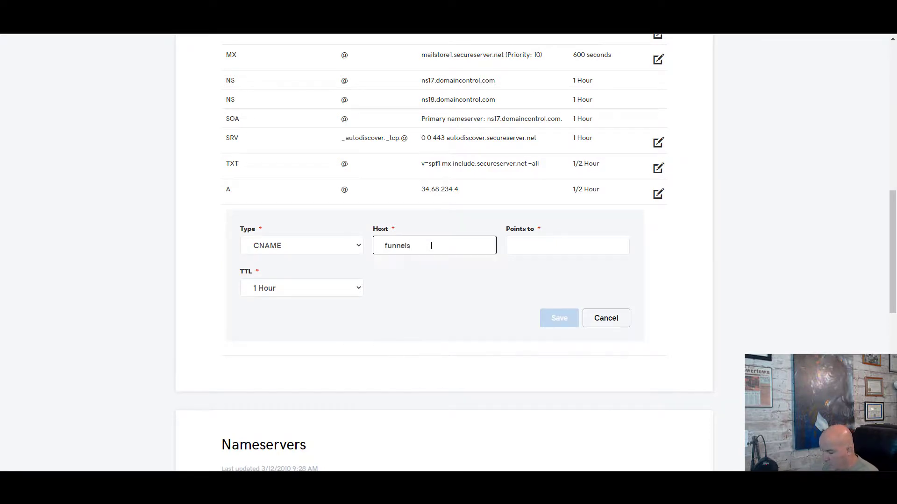
left_click(568, 248)
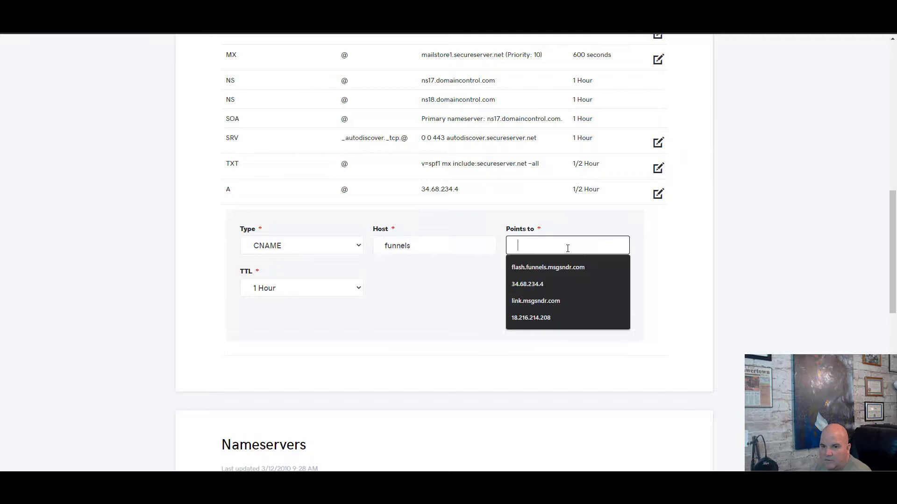
left_click(566, 272)
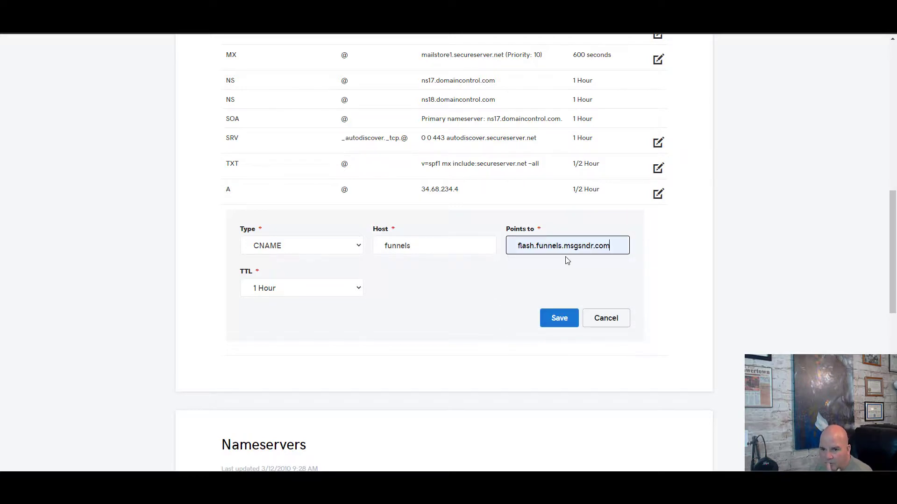
Check the CNAME target against Sproutified's domain note, set the new record's TTL to 1/2 Hour, and save it
key("alt+Tab")
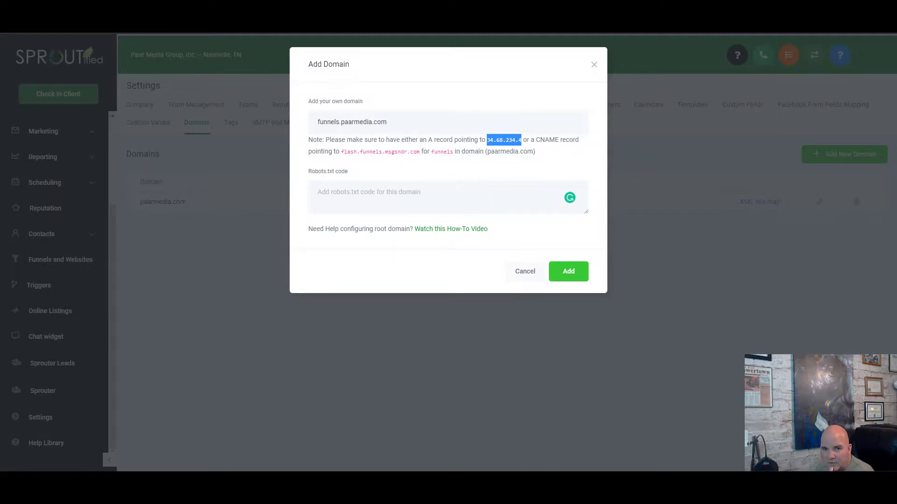
key("alt+Tab")
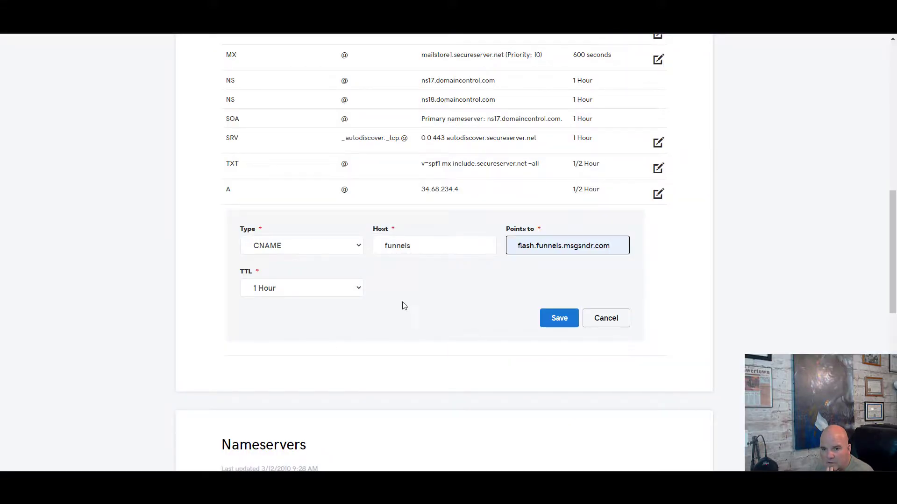
left_click(348, 292)
left_click(303, 301)
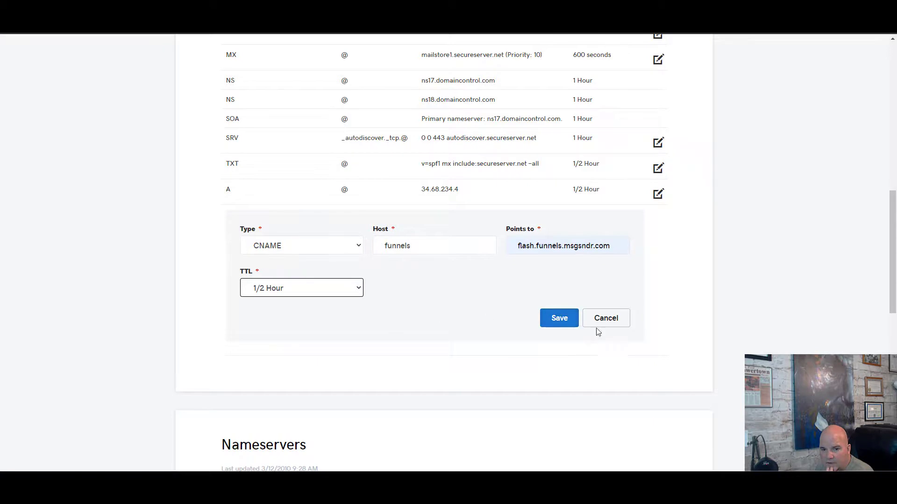
left_click(559, 319)
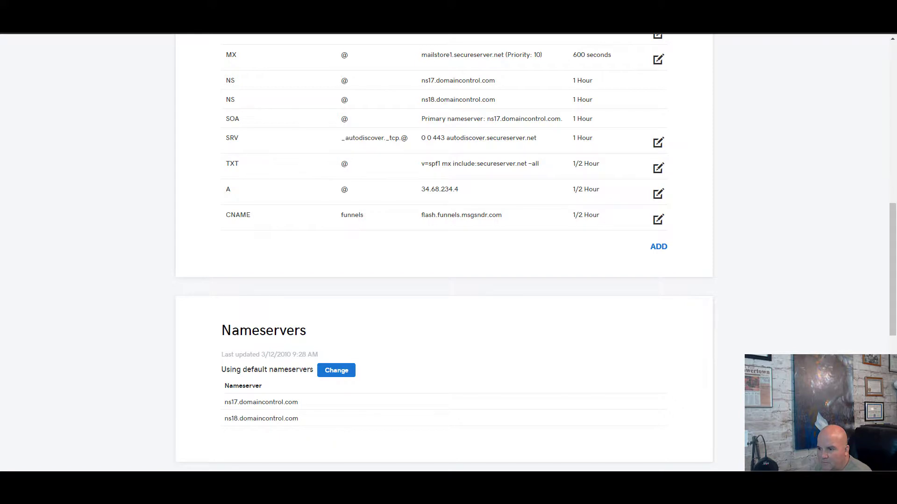
Return to Sproutified's domain settings and add the domain funnels.paarmedia.com with the robots.txt code left empty
key("ctrl+Tab")
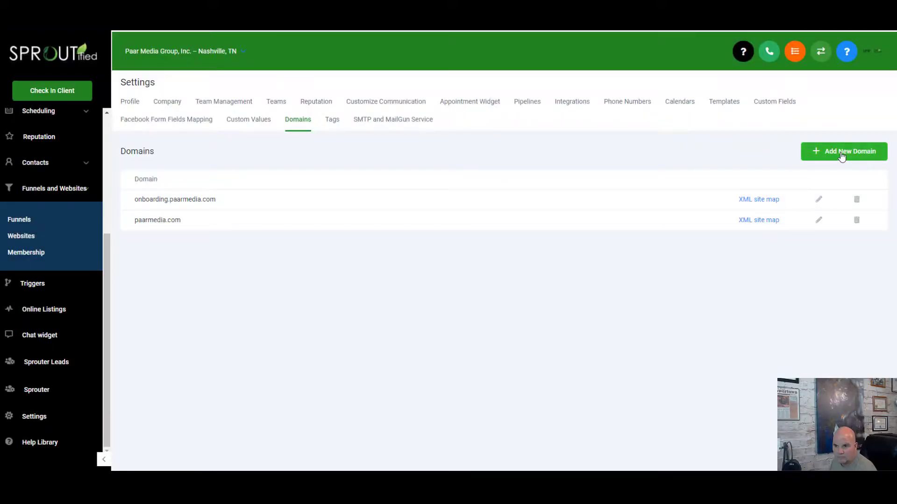
left_click(844, 153)
left_click(591, 61)
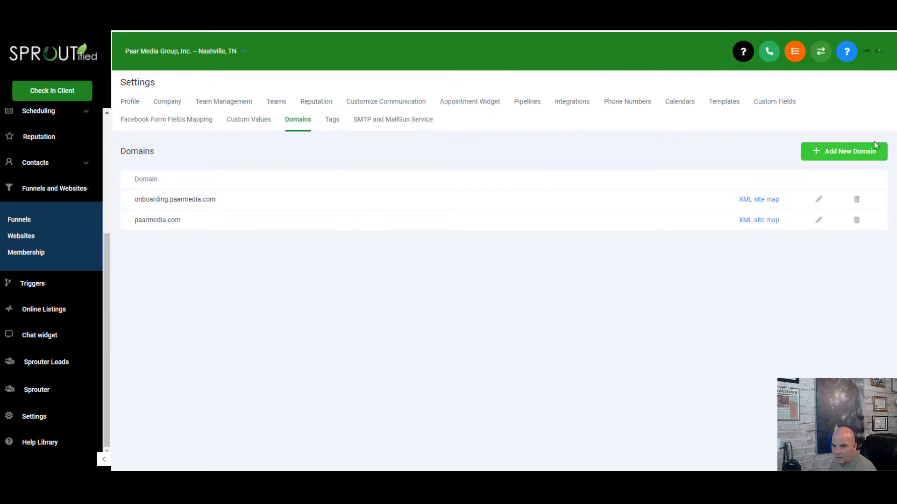
left_click(874, 148)
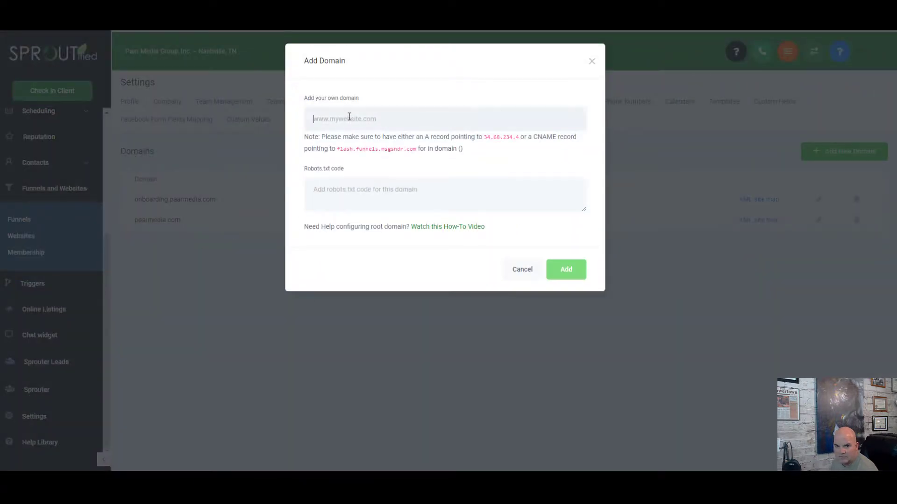
type("funnels")
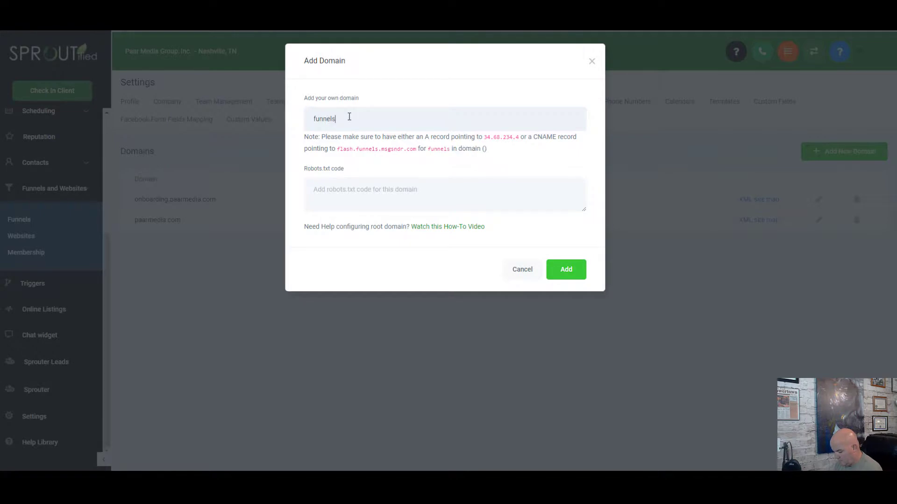
type(".paarmedia.com")
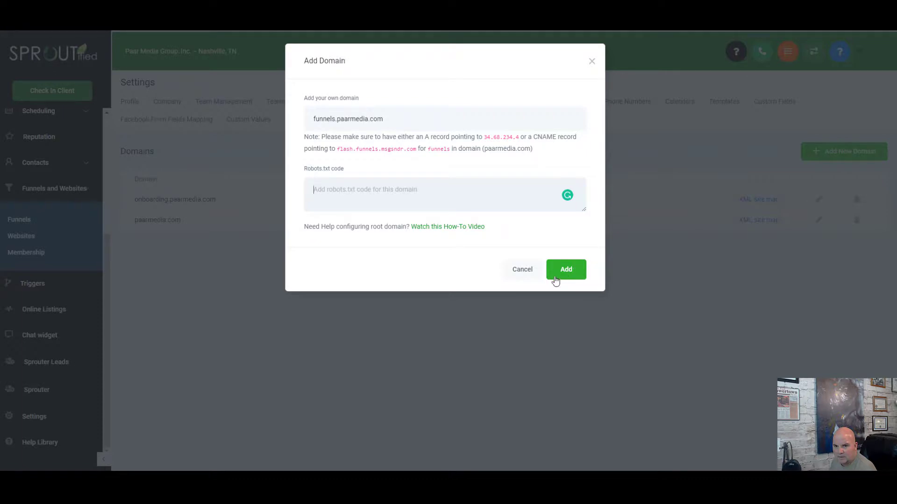
left_click(576, 276)
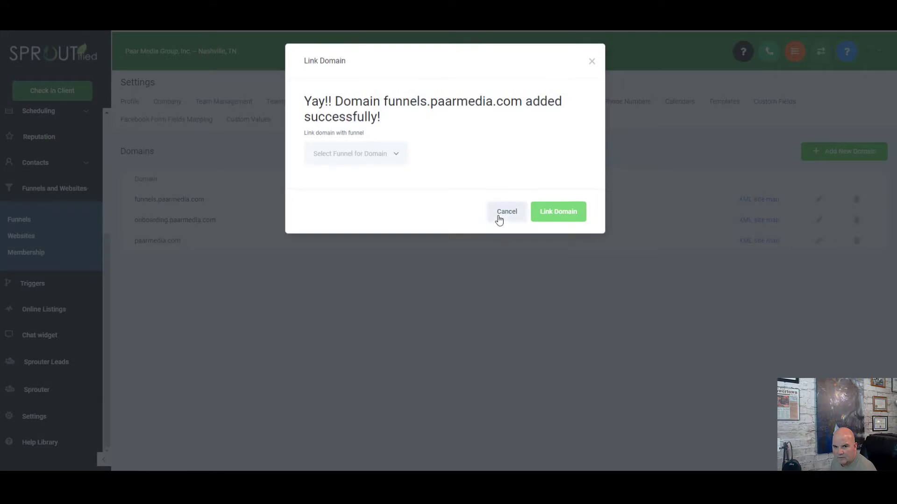
Look over the funnels that can be linked to funnels.paarmedia.com, and close the dialog without linking any
left_click(364, 161)
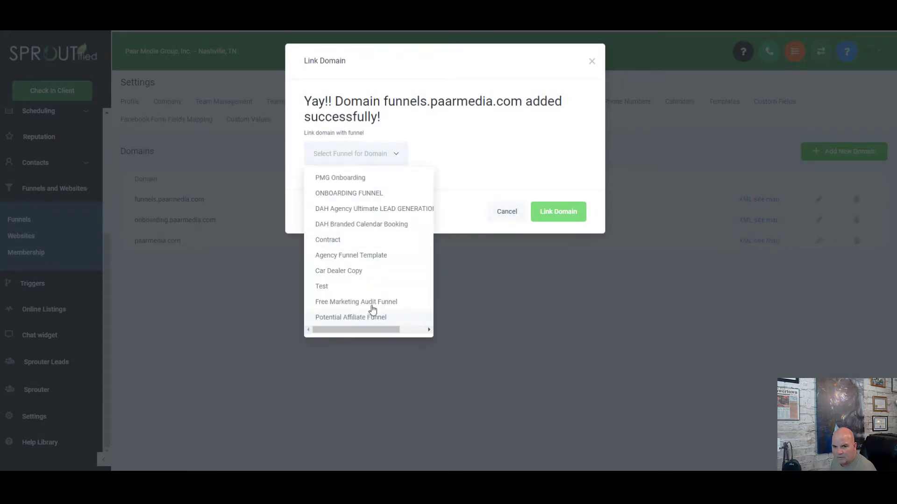
left_click(498, 121)
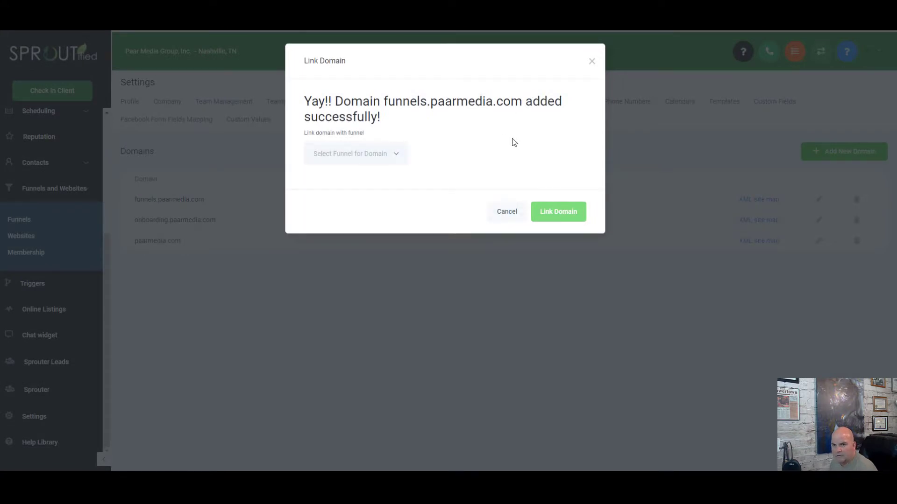
left_click(591, 61)
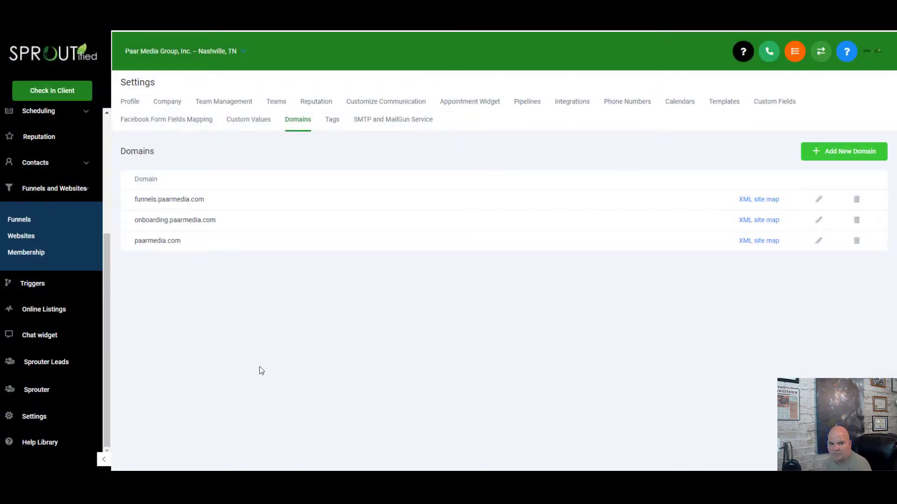
In the Car Dealer Copy website's settings, set the domain to paarmedia.com and save
left_click(22, 236)
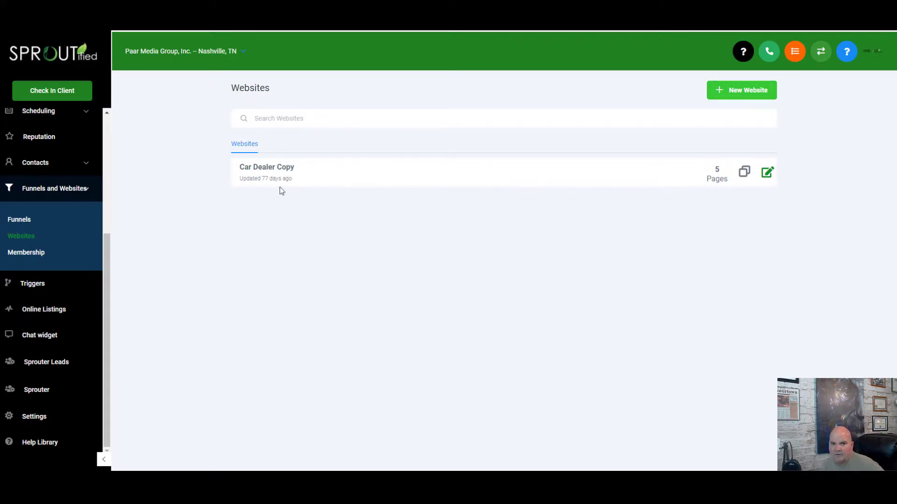
left_click(260, 171)
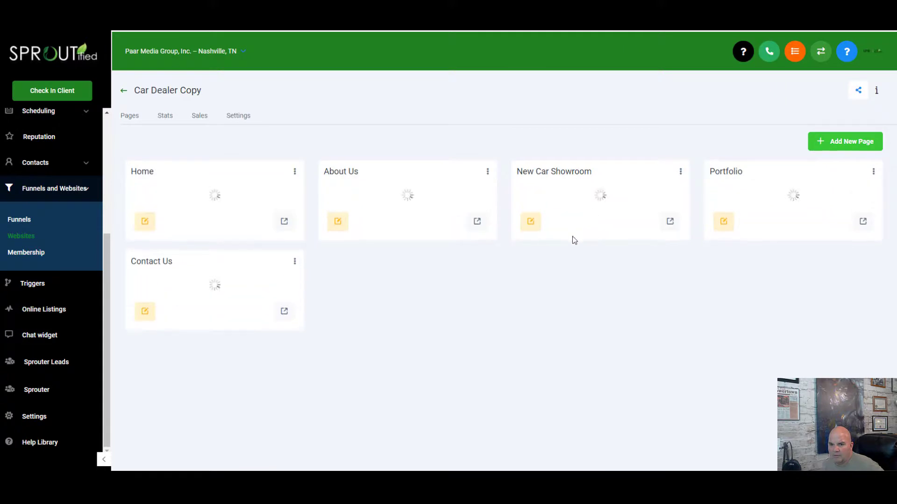
left_click(232, 120)
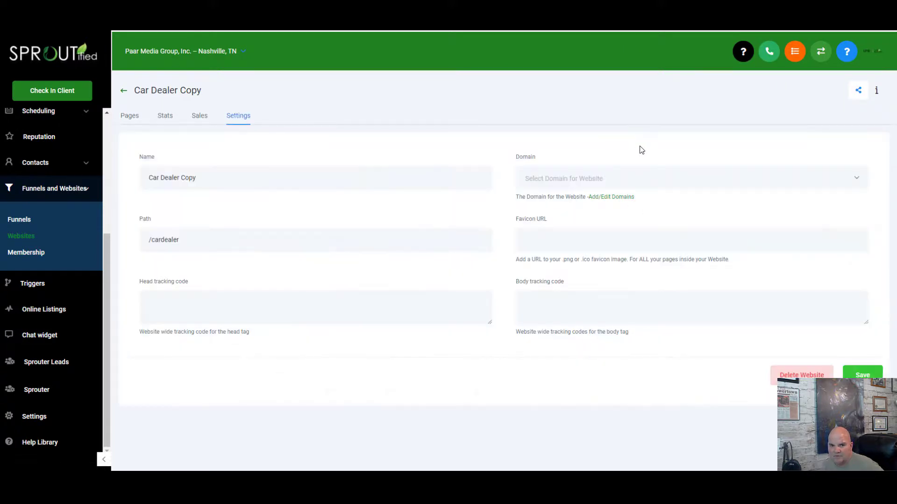
left_click(590, 183)
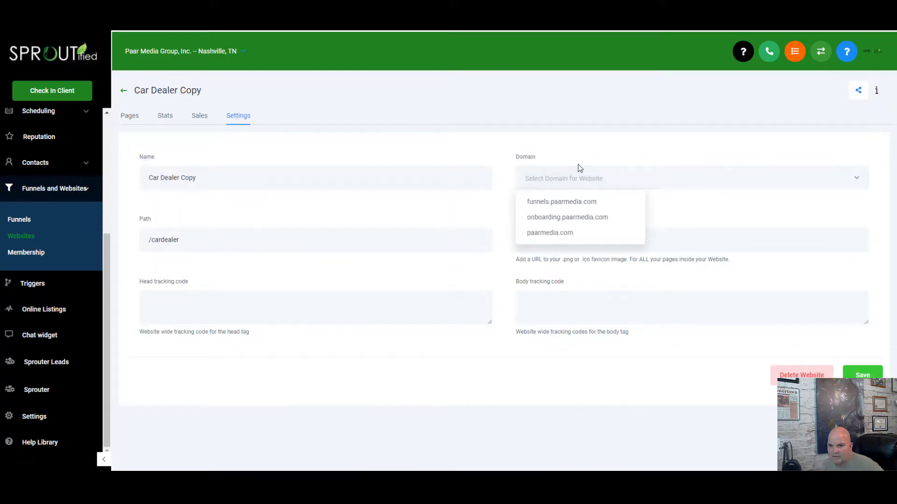
left_click(548, 236)
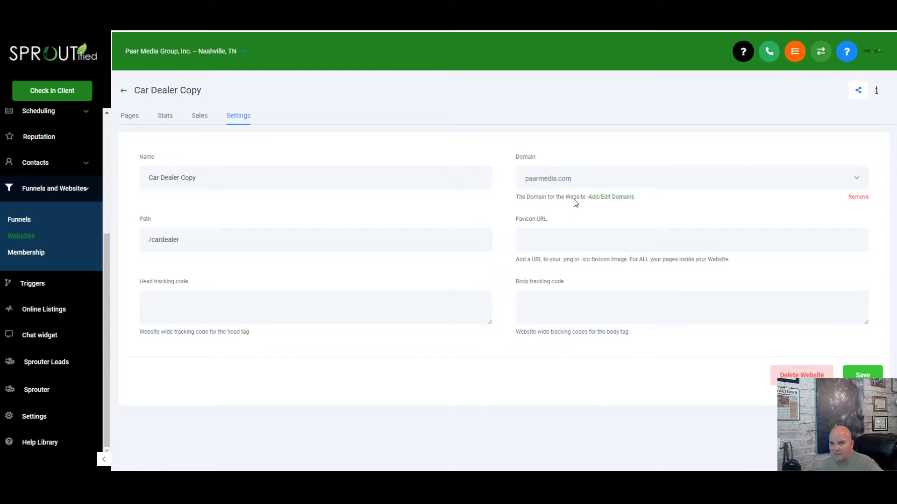
left_click(862, 375)
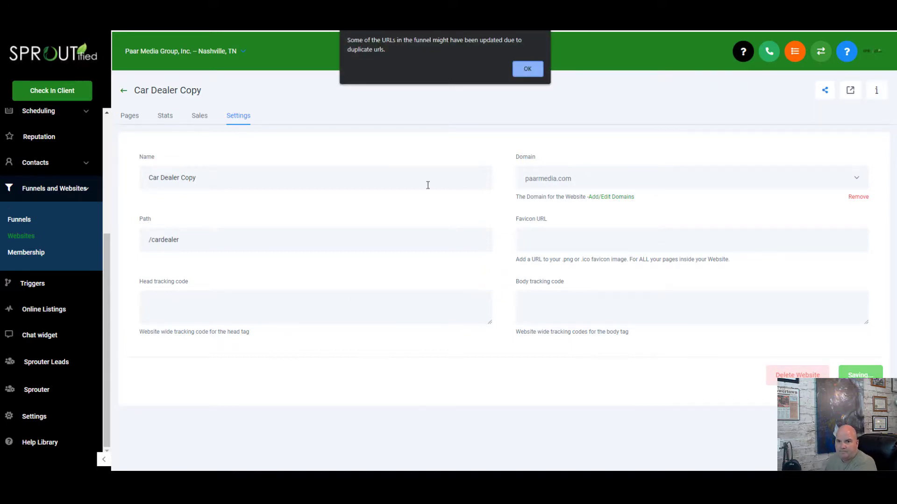
Acknowledge the duplicate-URL notice and open the live Home page of the Car Dealer Copy website
left_click(527, 69)
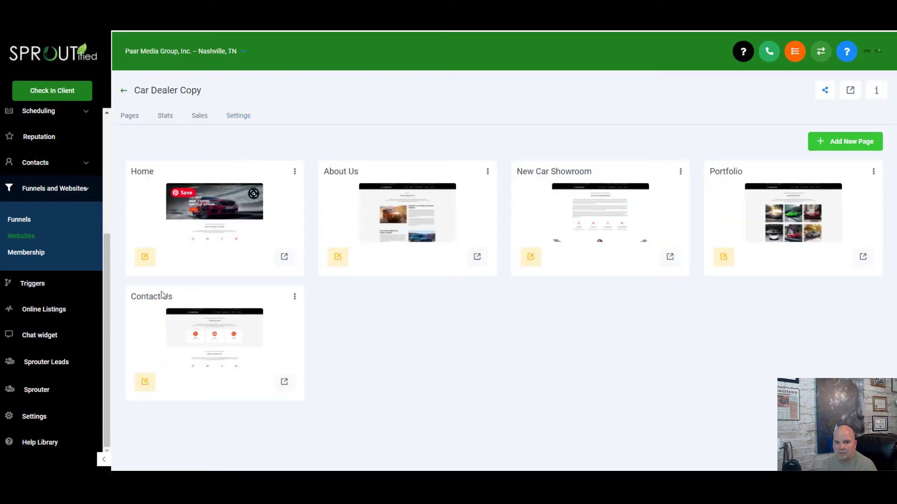
left_click(285, 257)
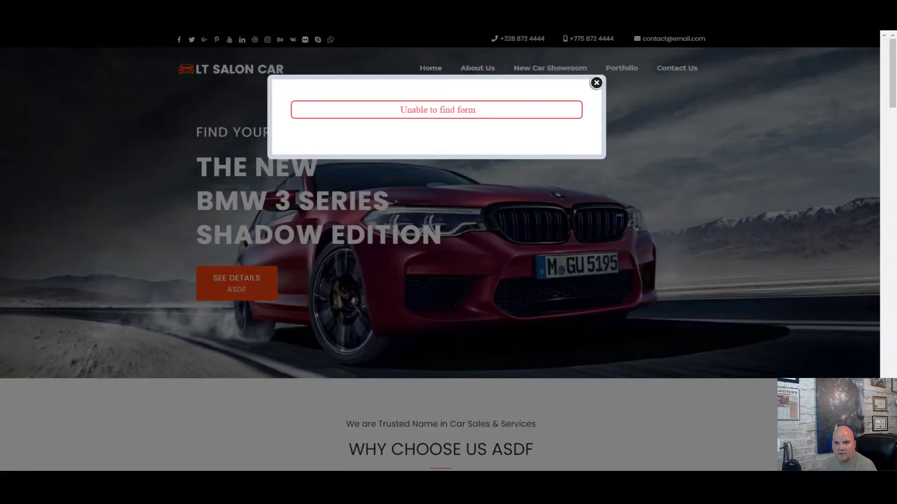
Take the live Home page out of full screen and check that its web address uses the paarmedia.com domain
key("F11")
left_click_drag(185, 35, 225, 55)
key("F11")
key("F11")
key("F11")
key("F11")
key("F11")
key("F11")
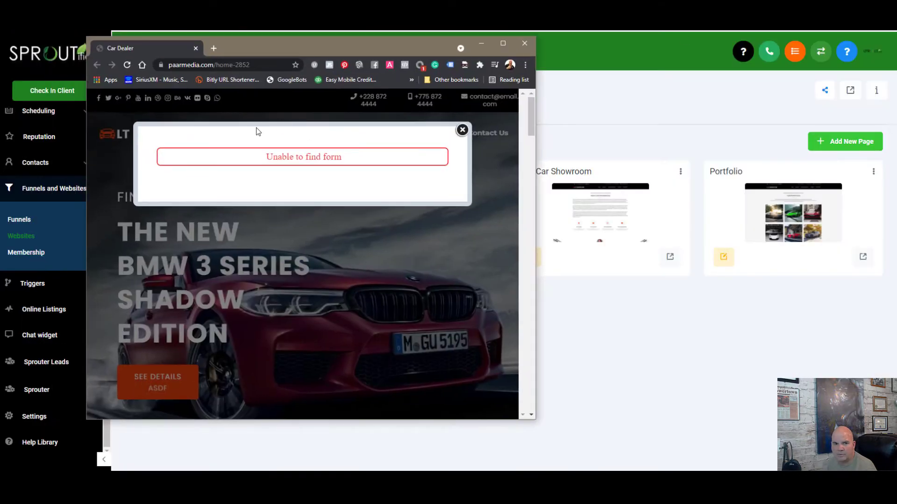
left_click_drag(215, 68, 169, 68)
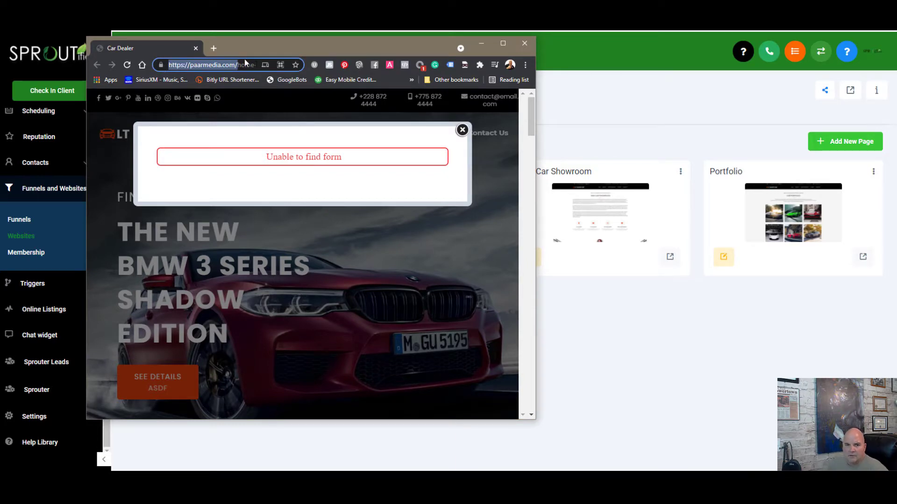
Close the form pop-up on the live Home page and enlarge the browser window to full screen
left_click(462, 130)
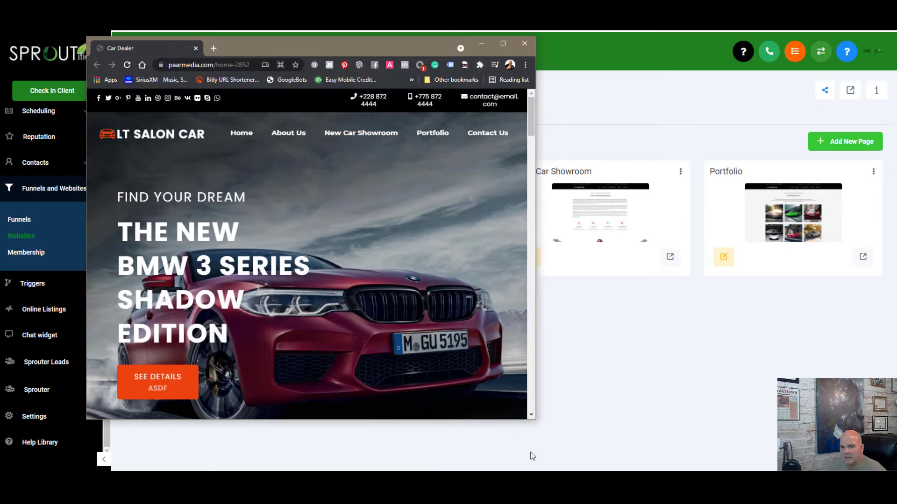
left_click_drag(535, 419, 669, 457)
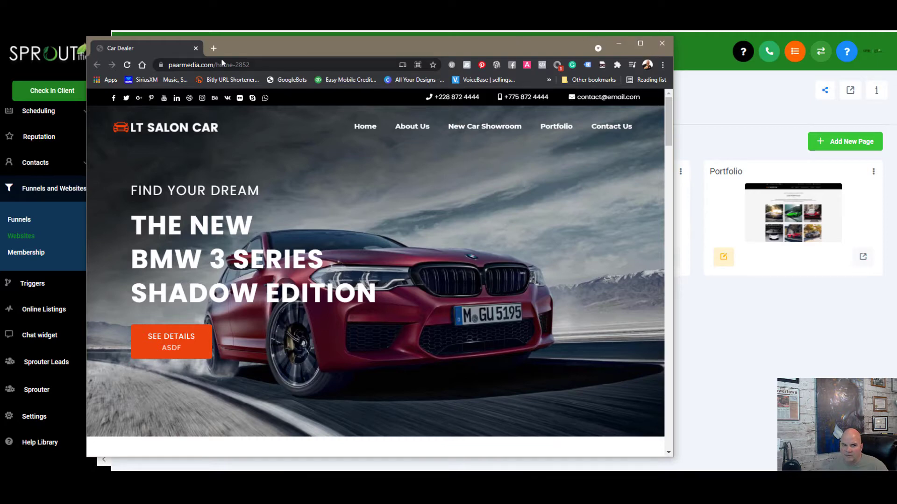
key("F11")
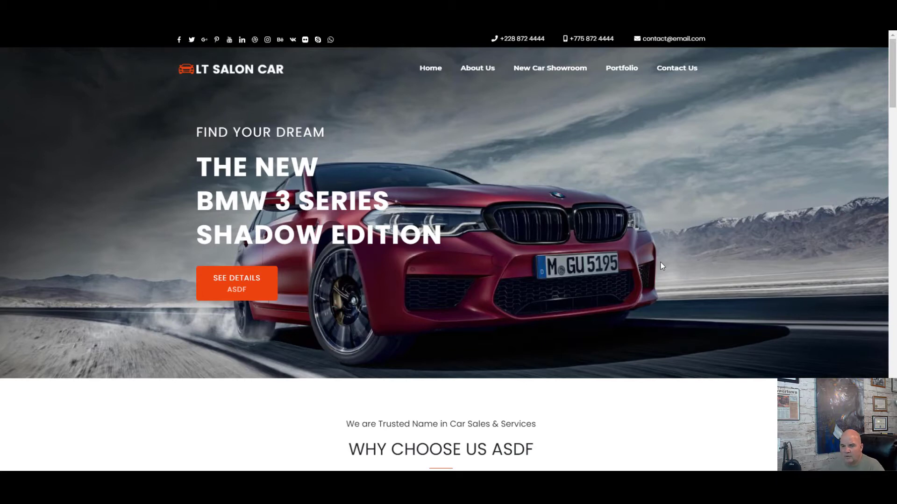
Look through the live Home page from its header to the testimonial section and return to the beginning
scroll(722, 279, "down", 5)
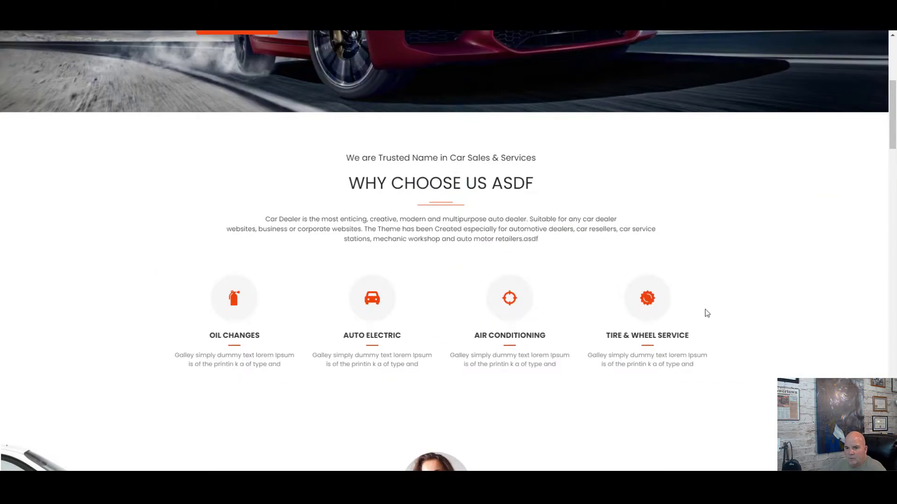
scroll(707, 313, "down", 5)
scroll(621, 365, "down", 10)
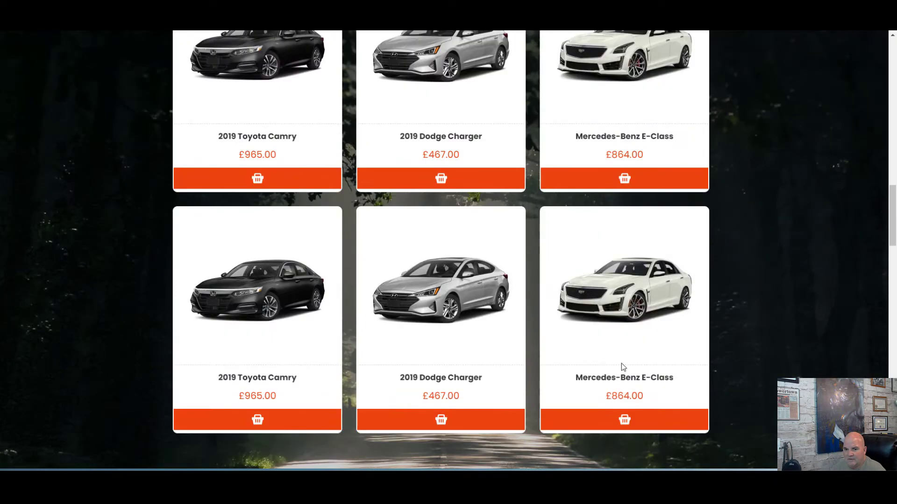
scroll(616, 366, "down", 5)
scroll(621, 364, "up", 20)
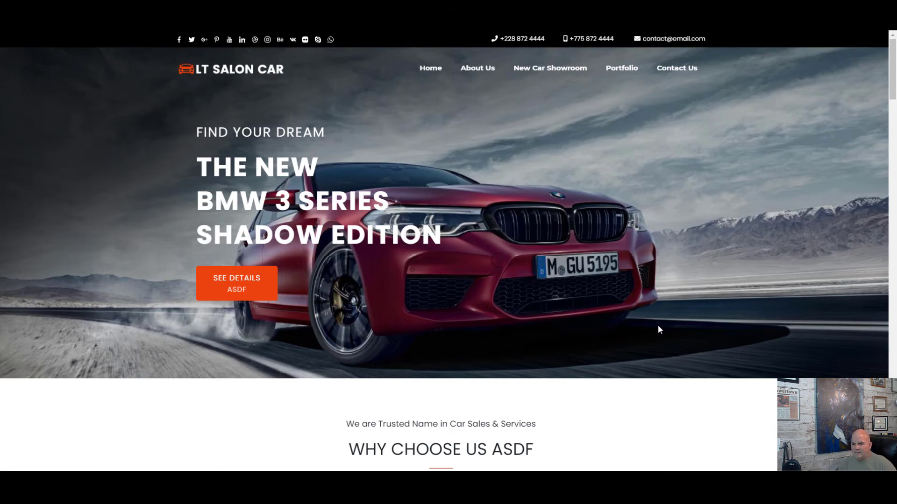
scroll(657, 327, "down", 20)
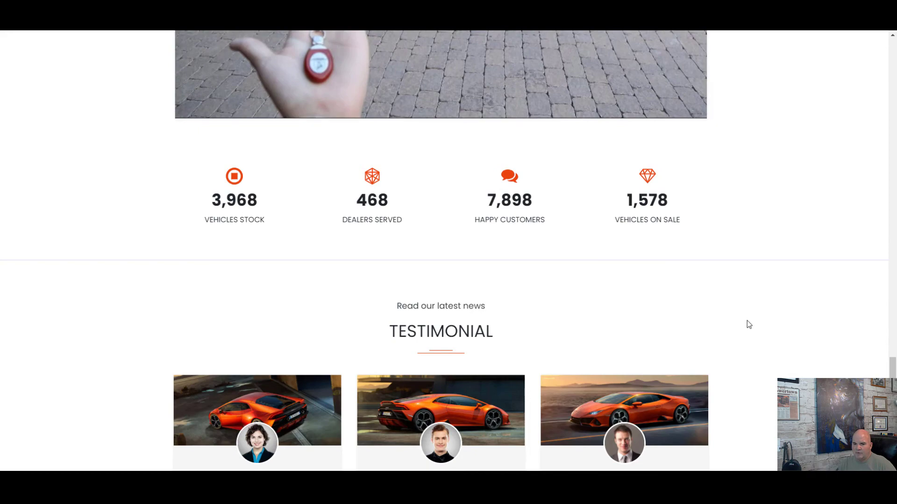
scroll(747, 321, "up", 20)
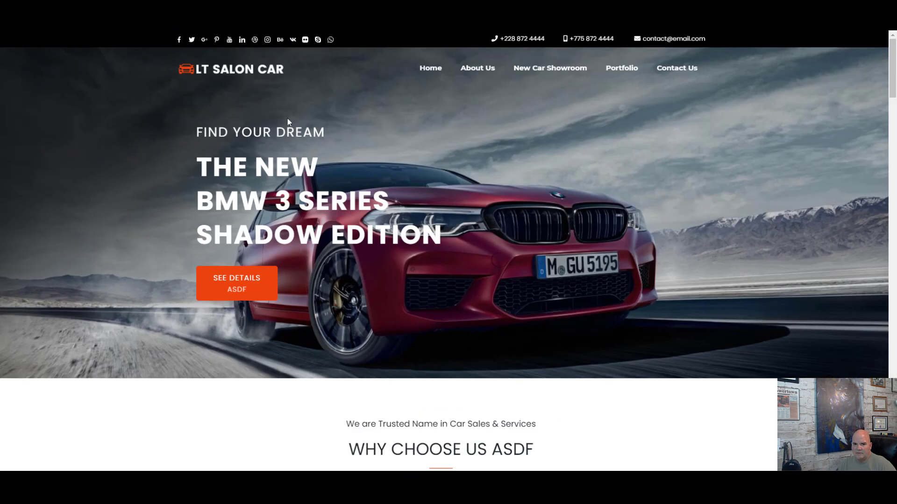